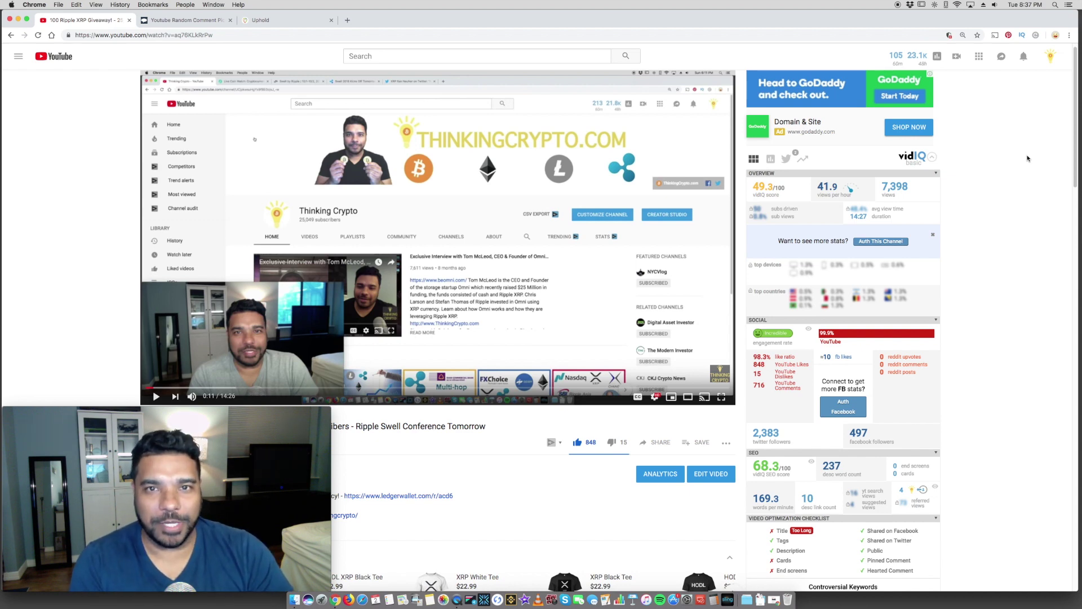
- Scroll down through the giveaway video's comments
scroll(65, 193, "down", 3)
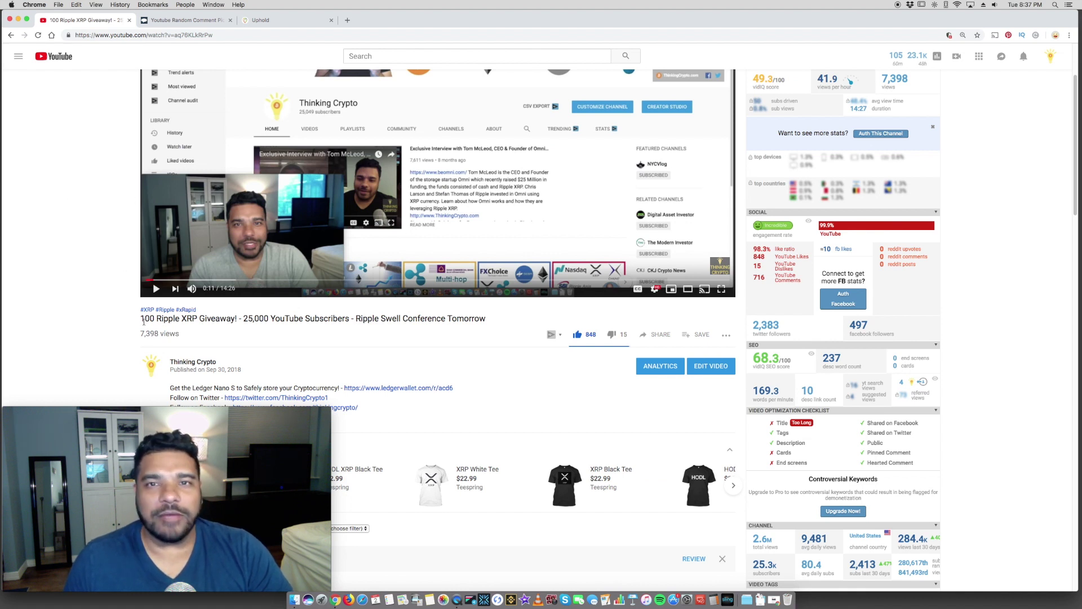
scroll(131, 315, "down", 1)
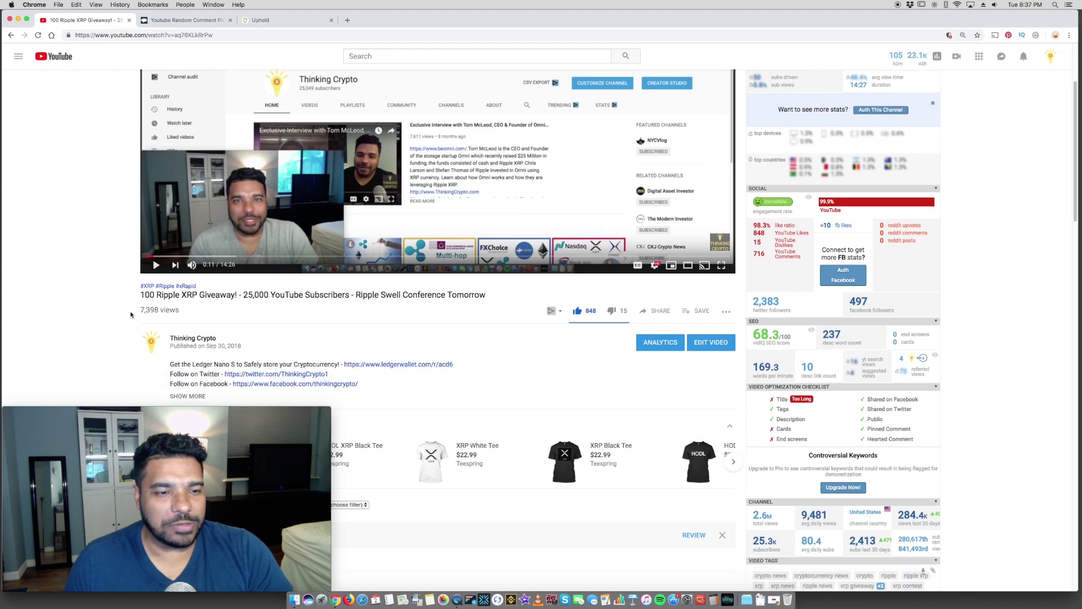
scroll(131, 314, "down", 5)
scroll(131, 314, "down", 1)
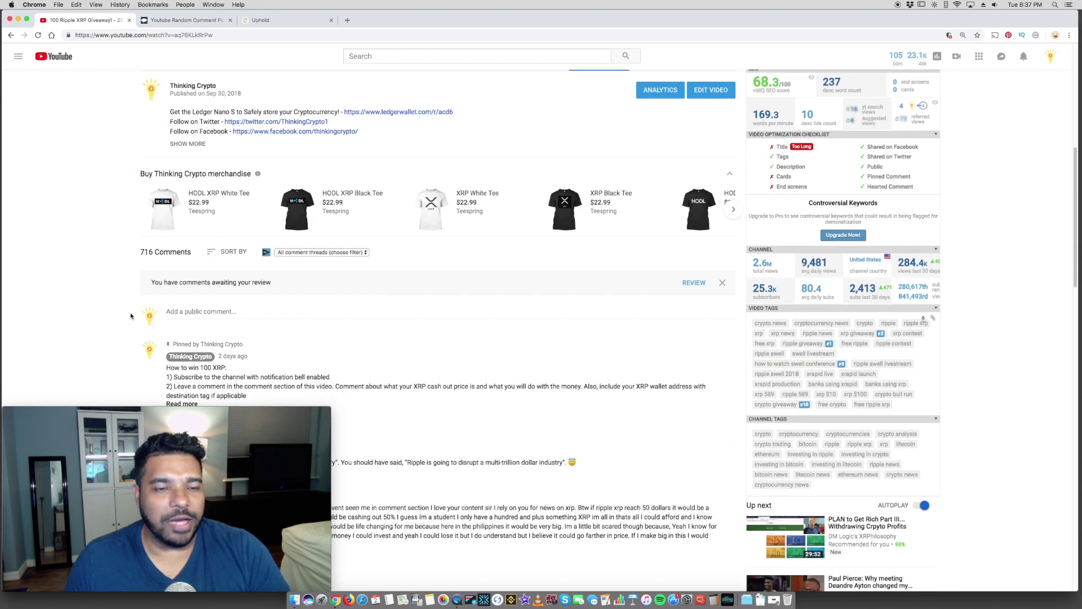
scroll(131, 316, "down", 1)
scroll(191, 280, "down", 4)
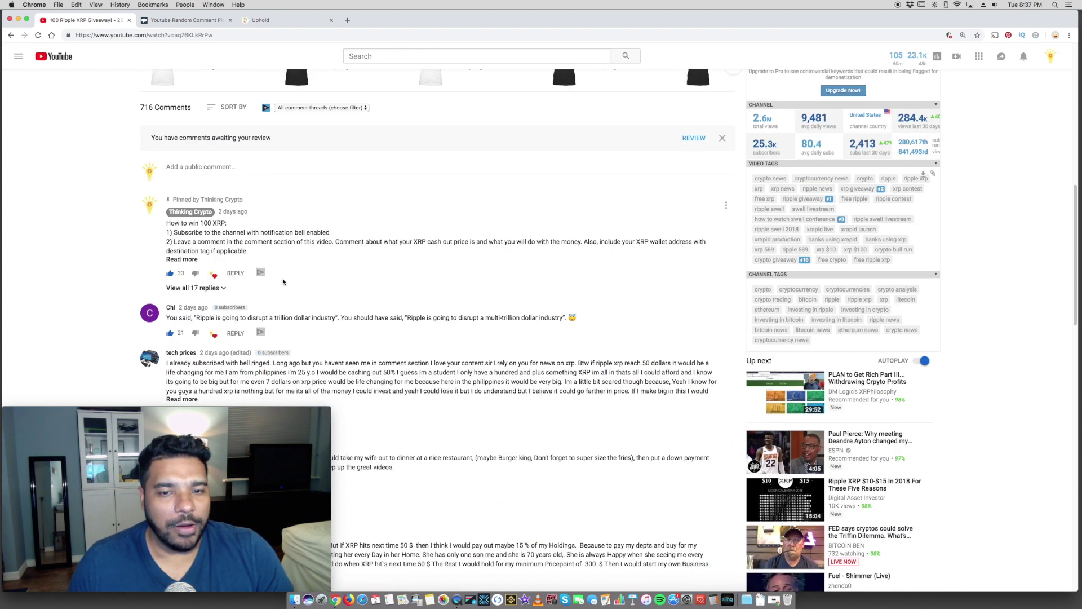
- Return to the top, copy the video's URL, and go to the Comment Picker tab
scroll(283, 281, "up", 3)
scroll(283, 282, "up", 7)
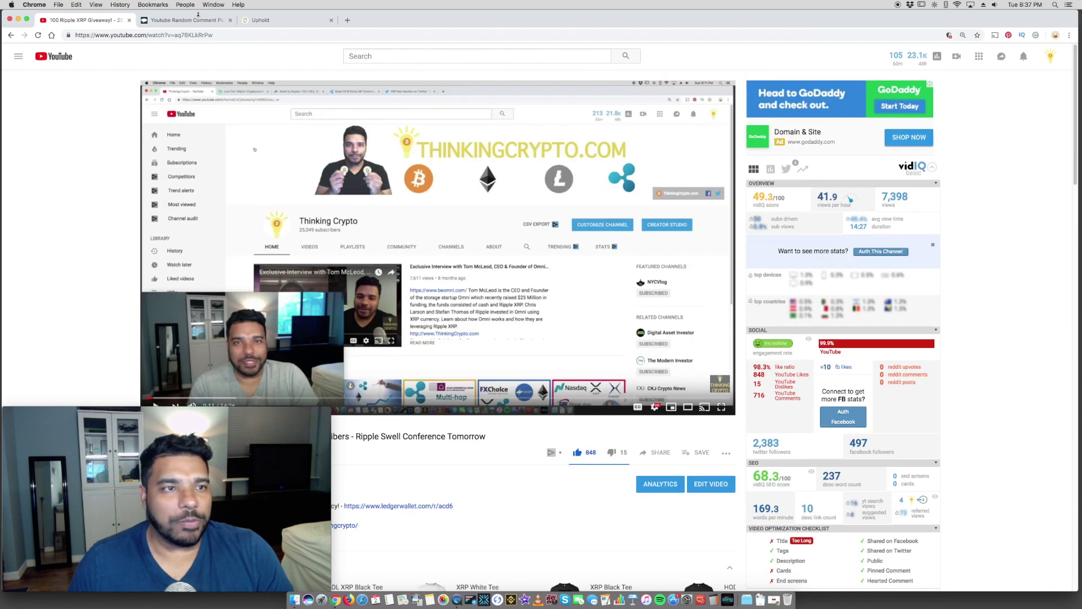
left_click(185, 34)
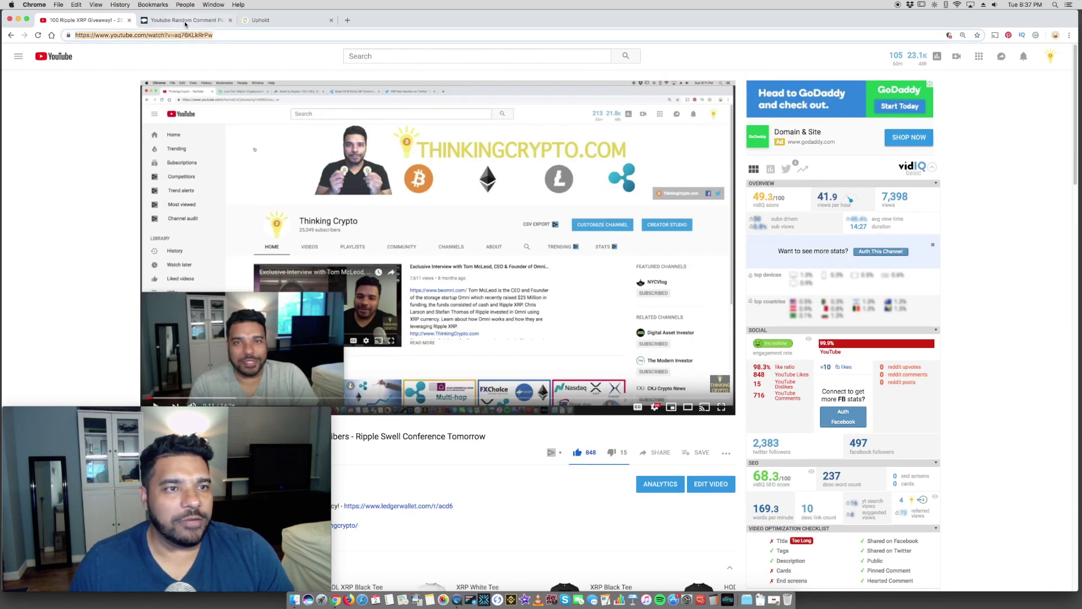
left_click(185, 20)
- Paste the giveaway video URL into Comment Picker and load its commenters
scroll(654, 197, "up", 4)
left_click(768, 190)
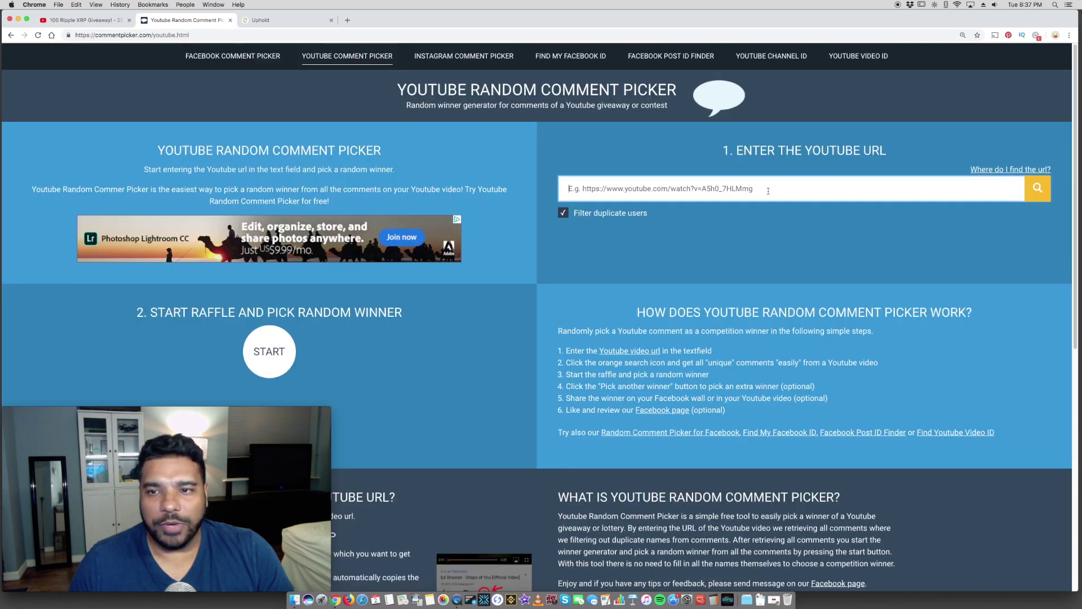
type("https://www.youtube.com/watch?v=aq76KLkRrPw")
key("Return")
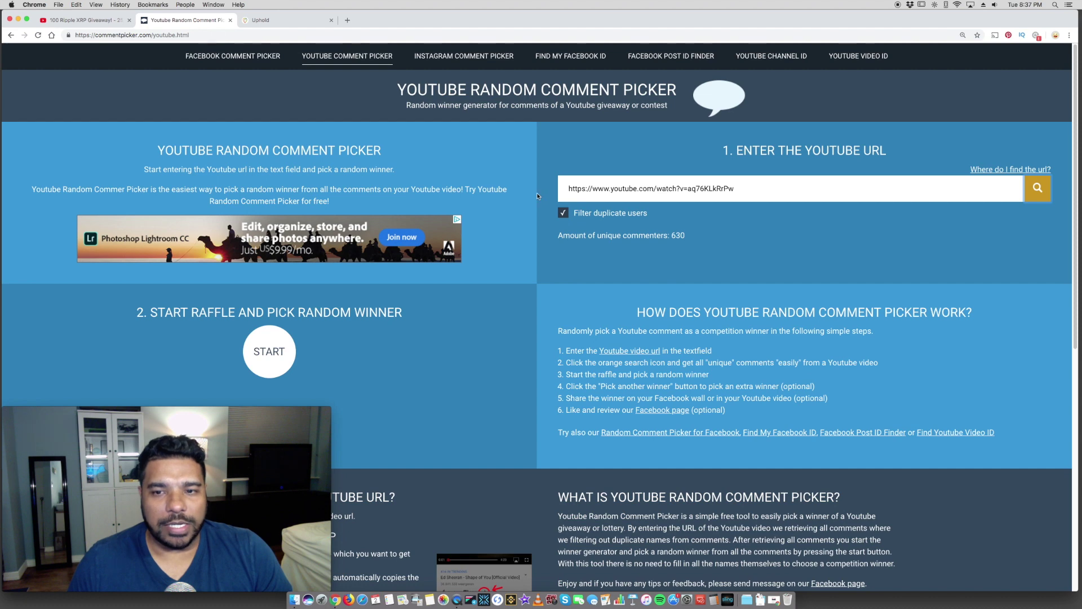
- Draw a random winner from the 630 unique commenters
scroll(537, 192, "down", 7)
scroll(533, 196, "up", 5)
left_click(280, 220)
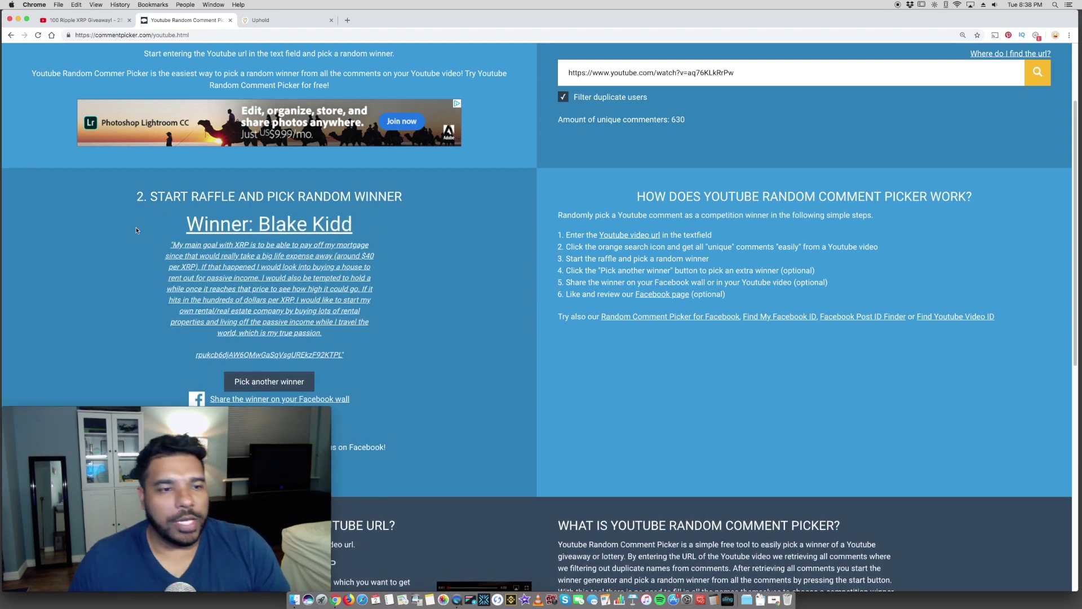
- Scroll down and select the XRP wallet address under the winner's comment
scroll(137, 234, "down", 3)
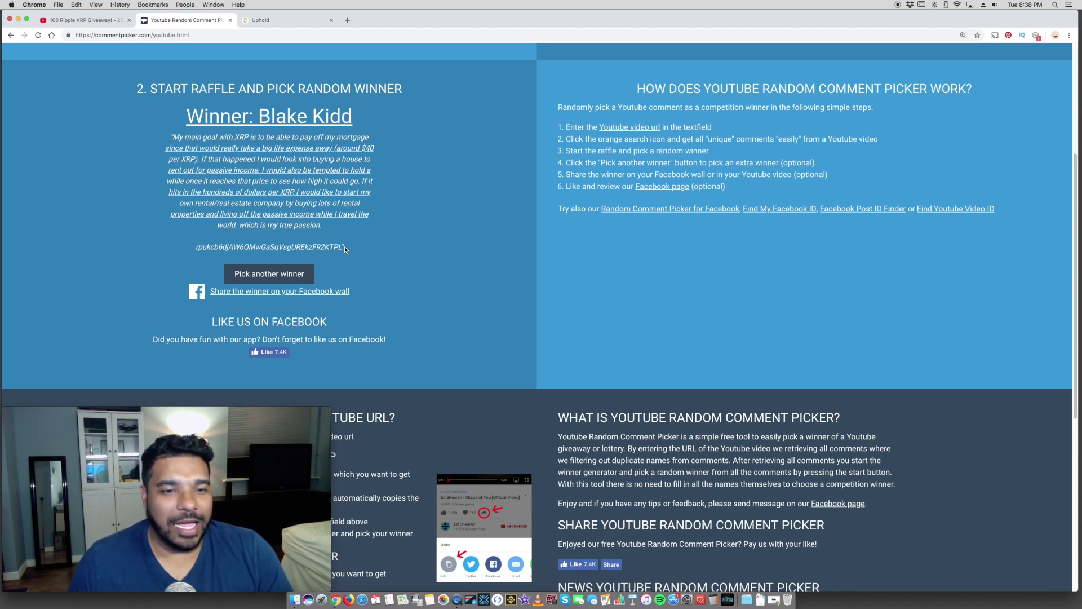
left_click_drag(343, 246, 197, 250)
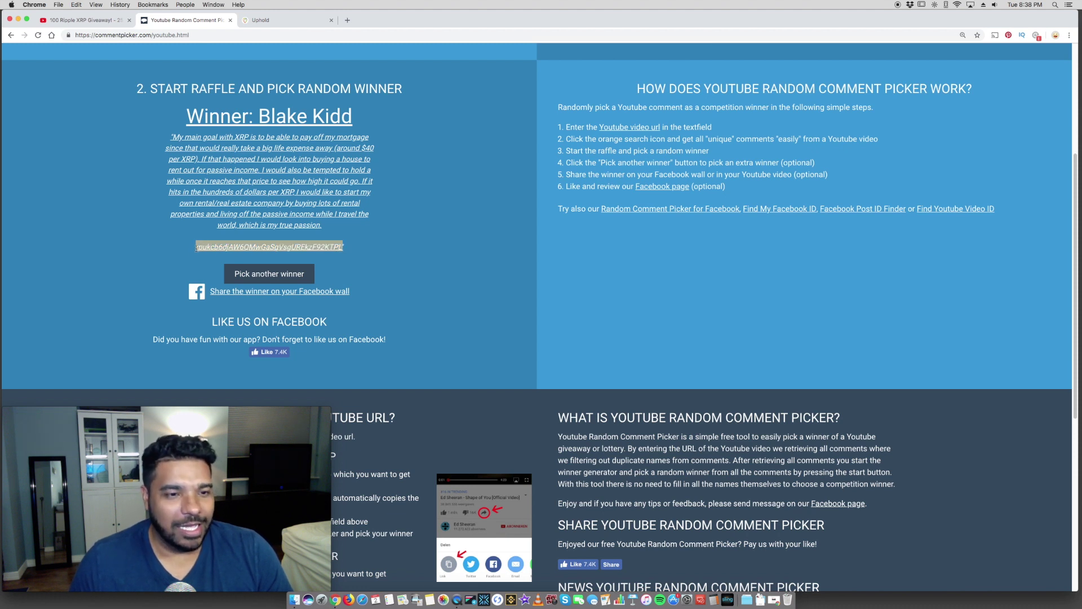
left_click(280, 23)
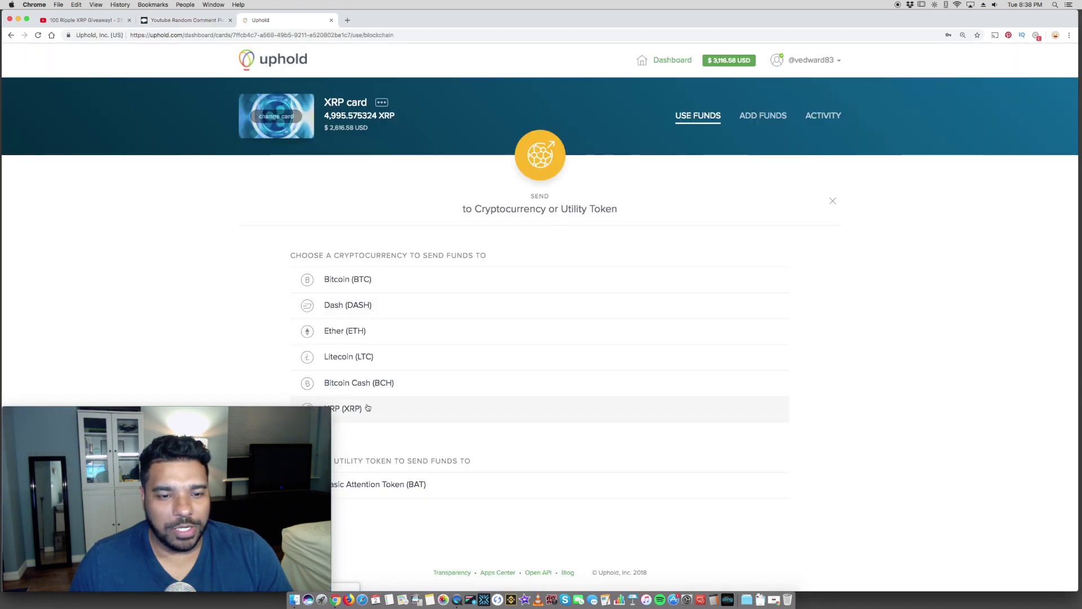
left_click(536, 402)
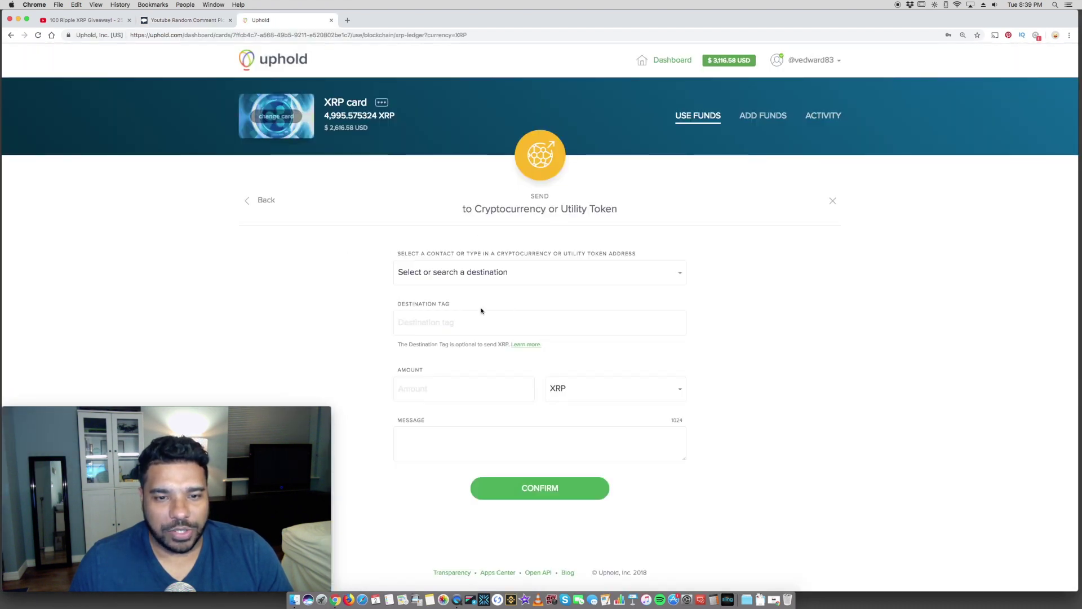
left_click(481, 312)
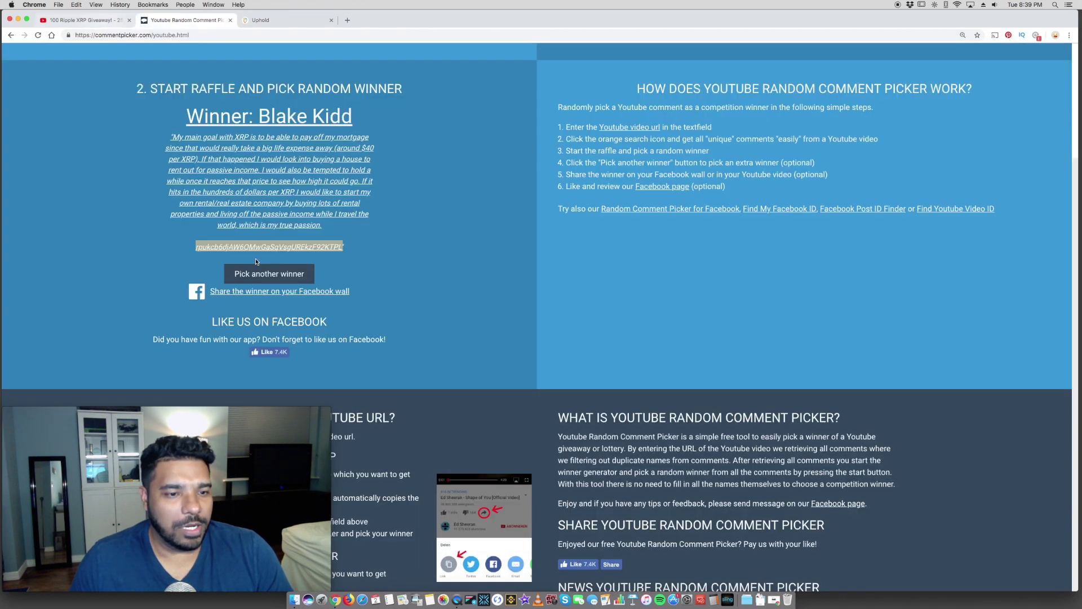
- Copy the winner's full wallet address from Comment Picker
left_click(186, 20)
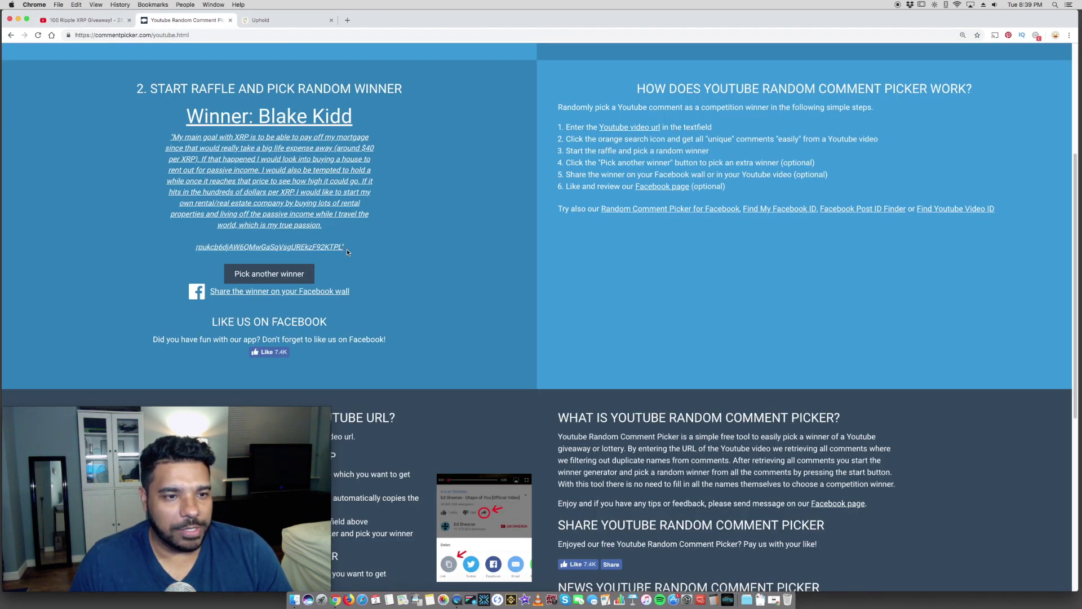
left_click_drag(347, 249, 194, 246)
key("super+c")
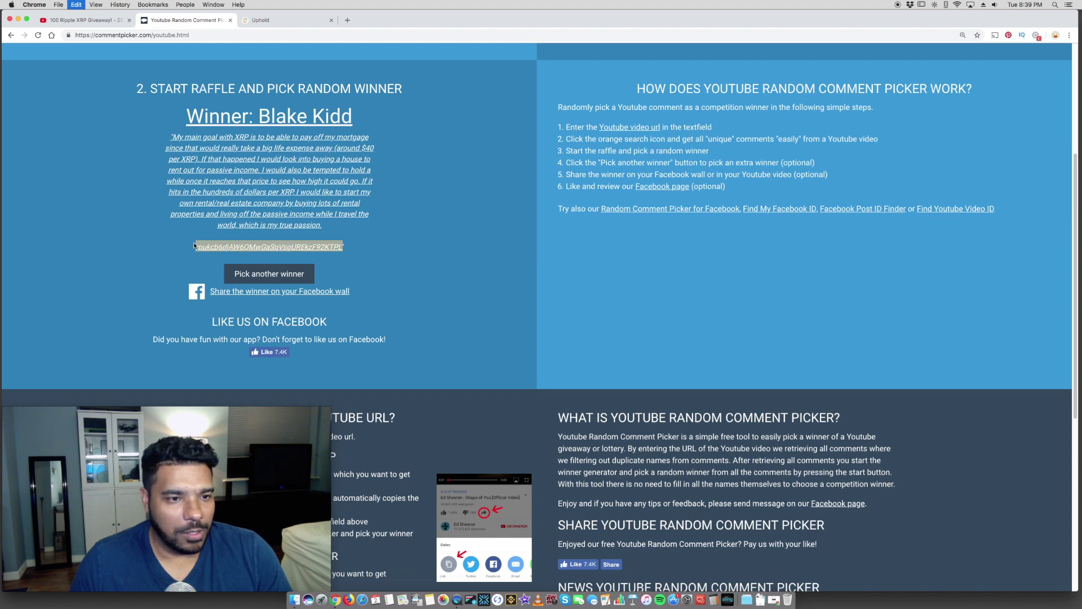
key("ctrl+Tab")
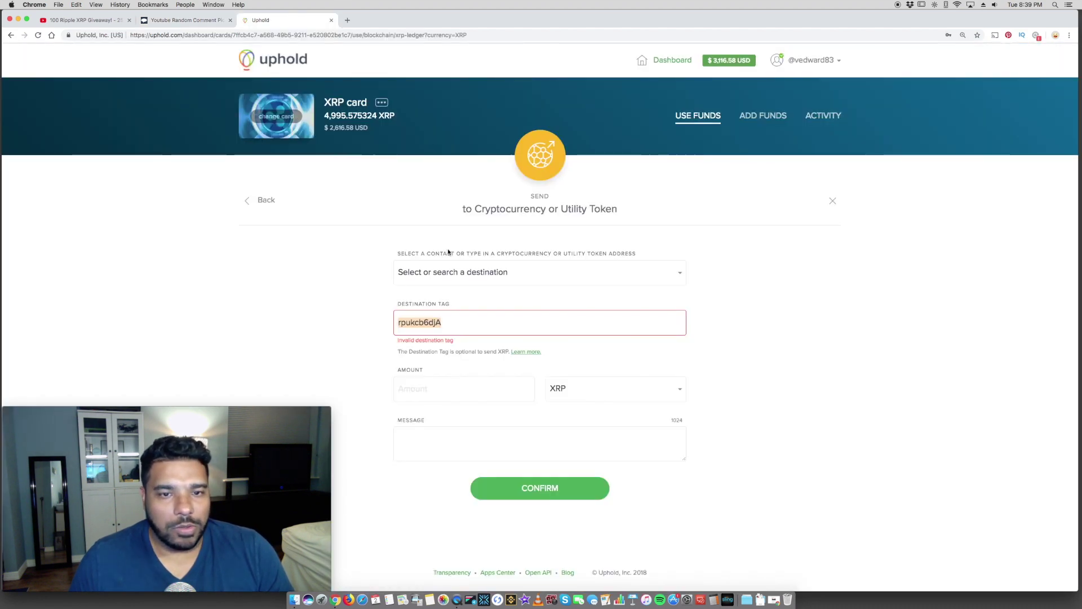
- Paste the winner's address as destination, clearing the tag and a trailing quote
left_click(468, 273)
key("super+v")
key("Tab")
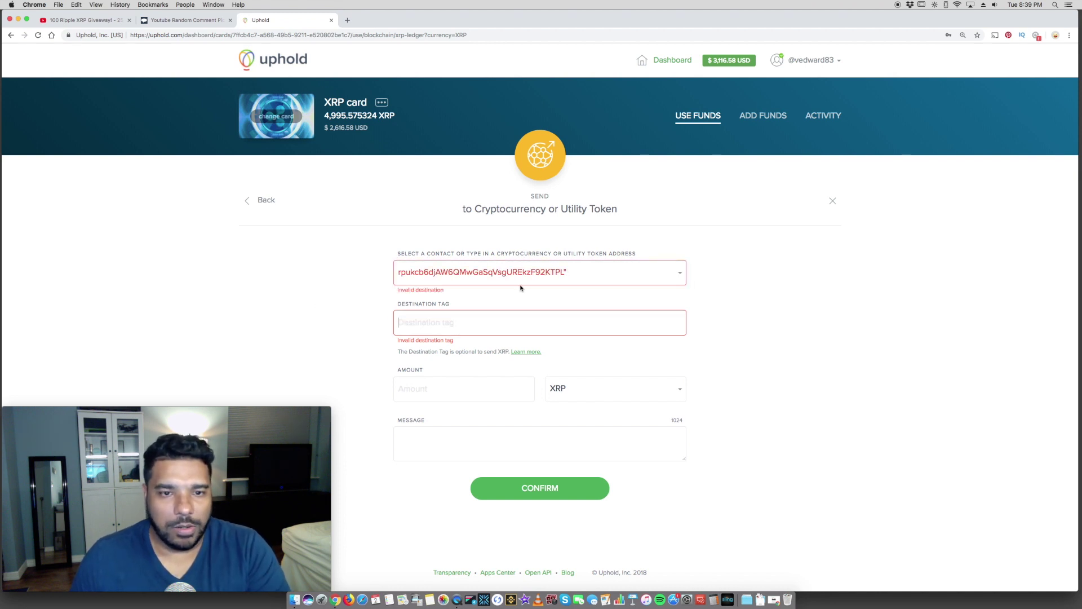
key("BackSpace")
left_click(572, 273)
key("BackSpace")
left_click(352, 291)
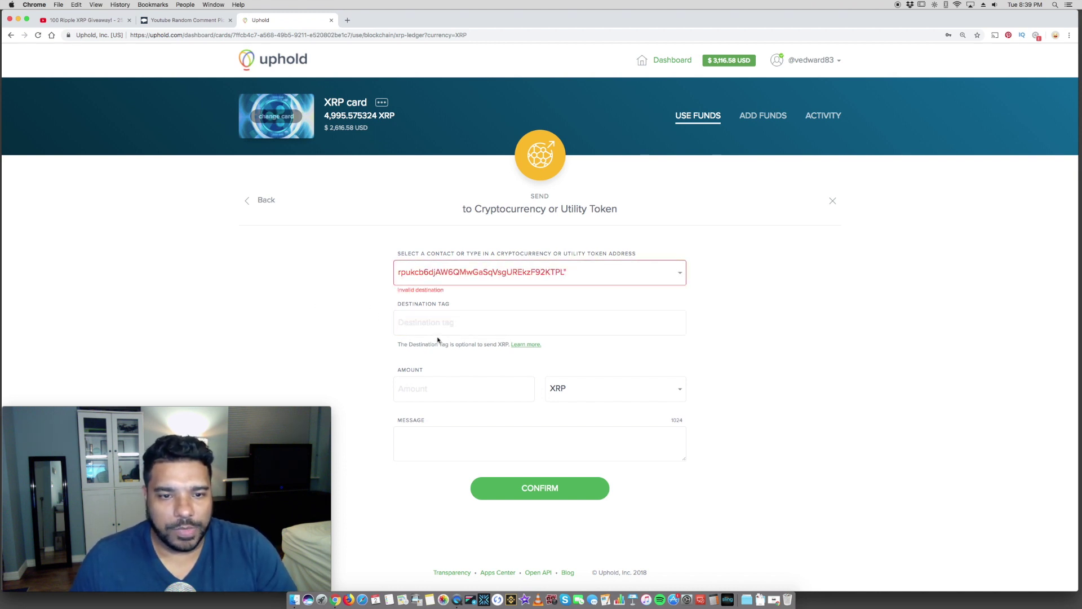
- Enter 120 as the send amount, keeping XRP as the currency
left_click(428, 391)
type("120")
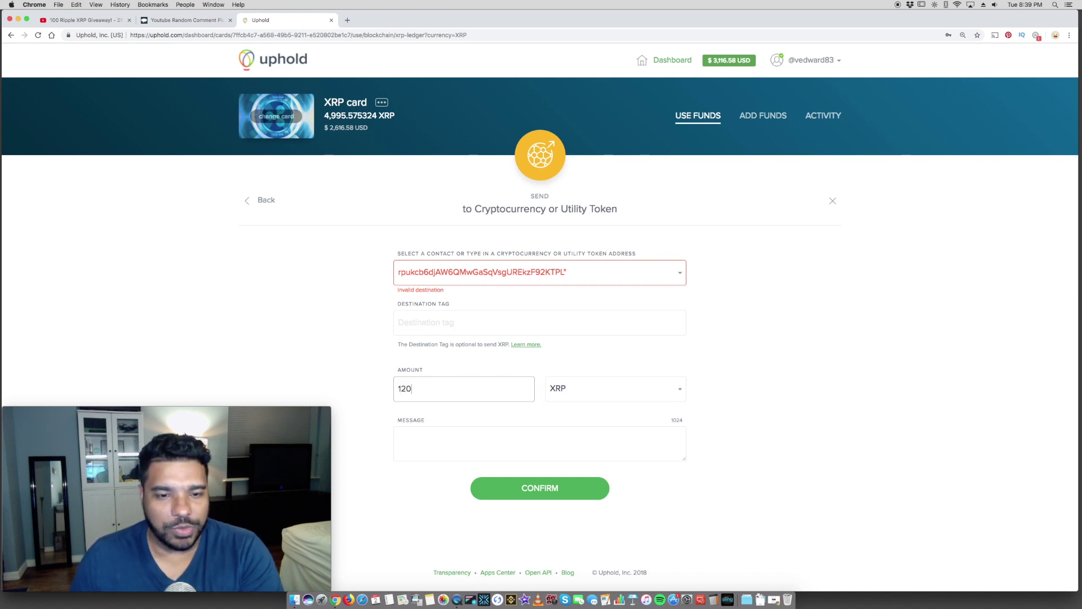
left_click(372, 355)
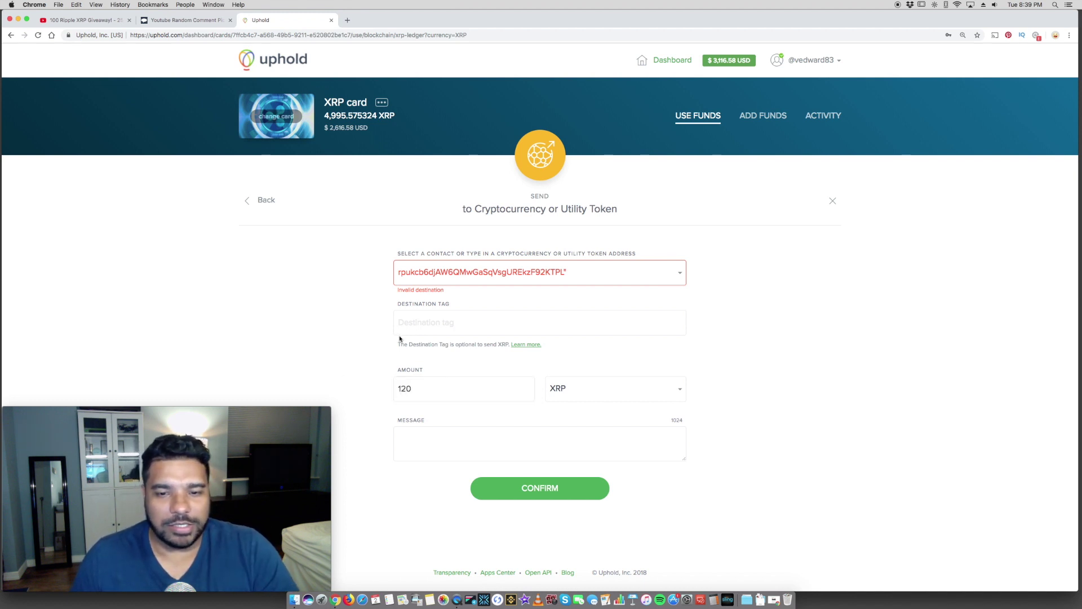
left_click(593, 388)
left_click(462, 446)
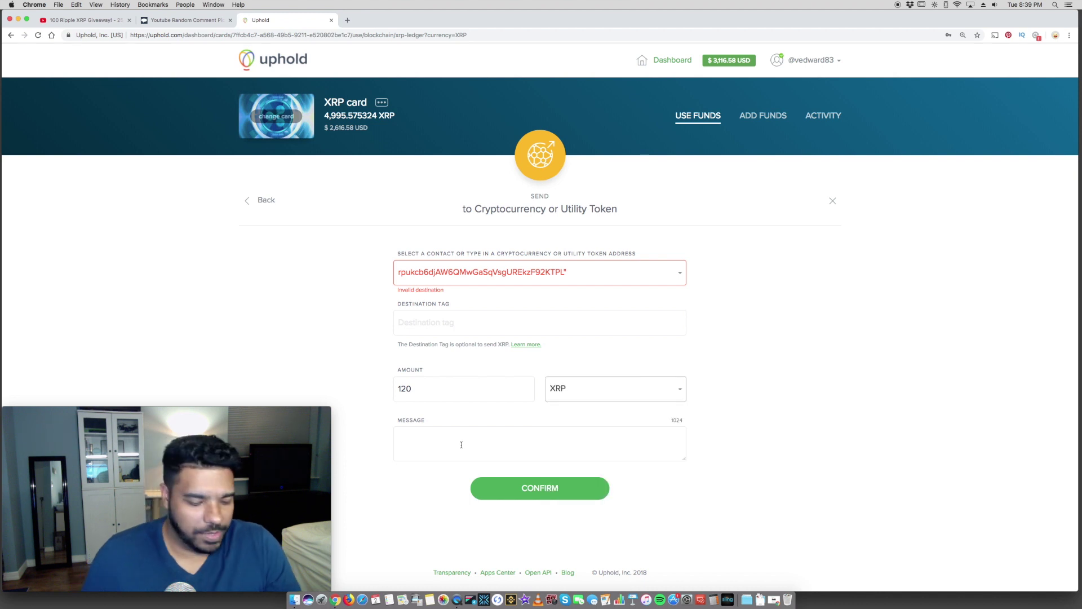
type("Congrats -")
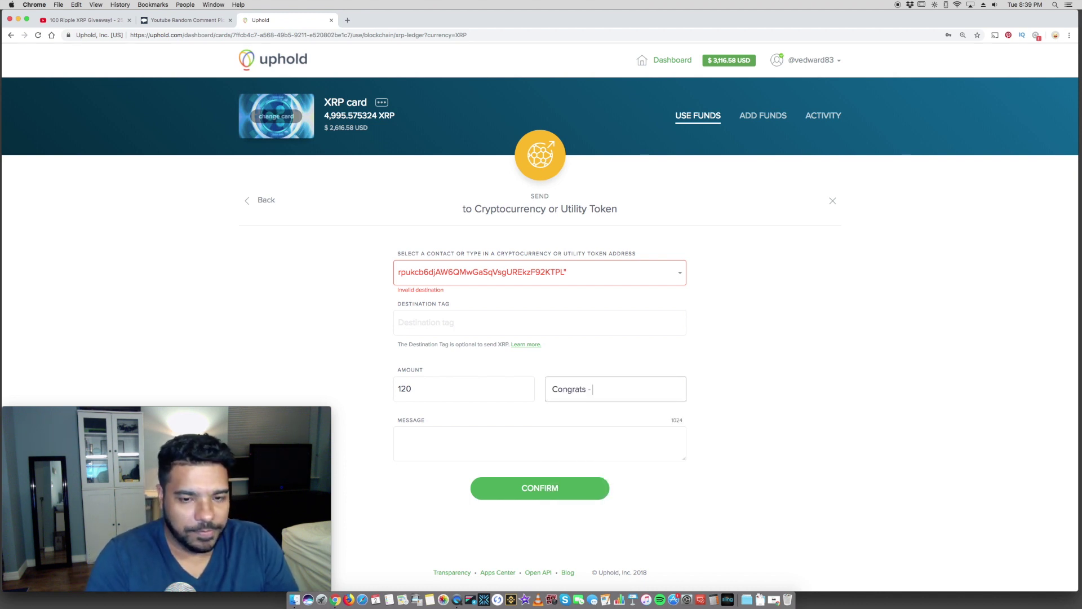
key("BackSpace")
key("BackSpace")
key("BackSpace")
key("BackSpace")
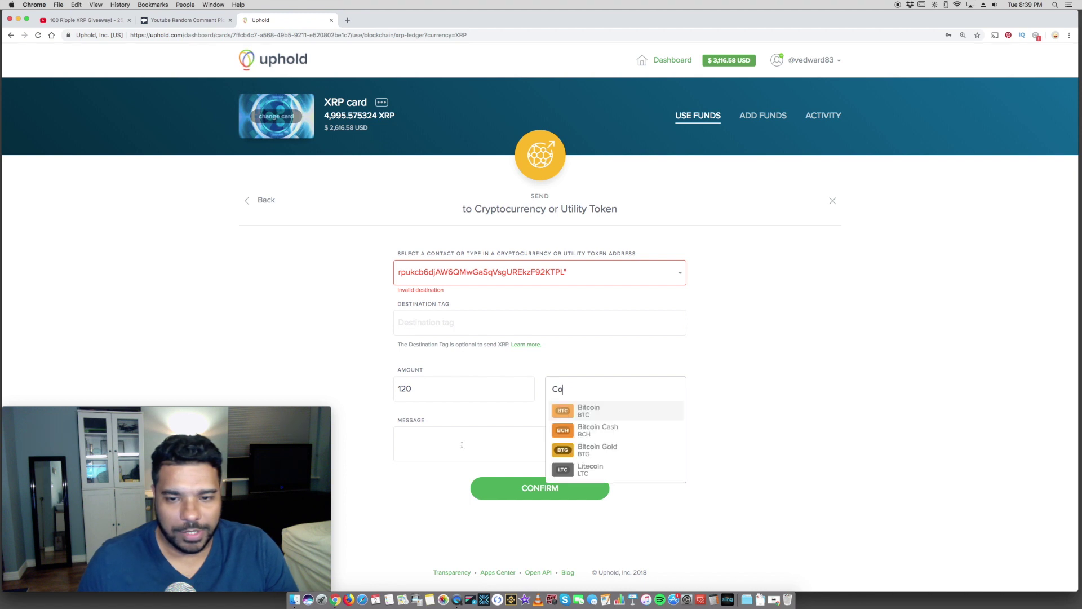
left_click(611, 363)
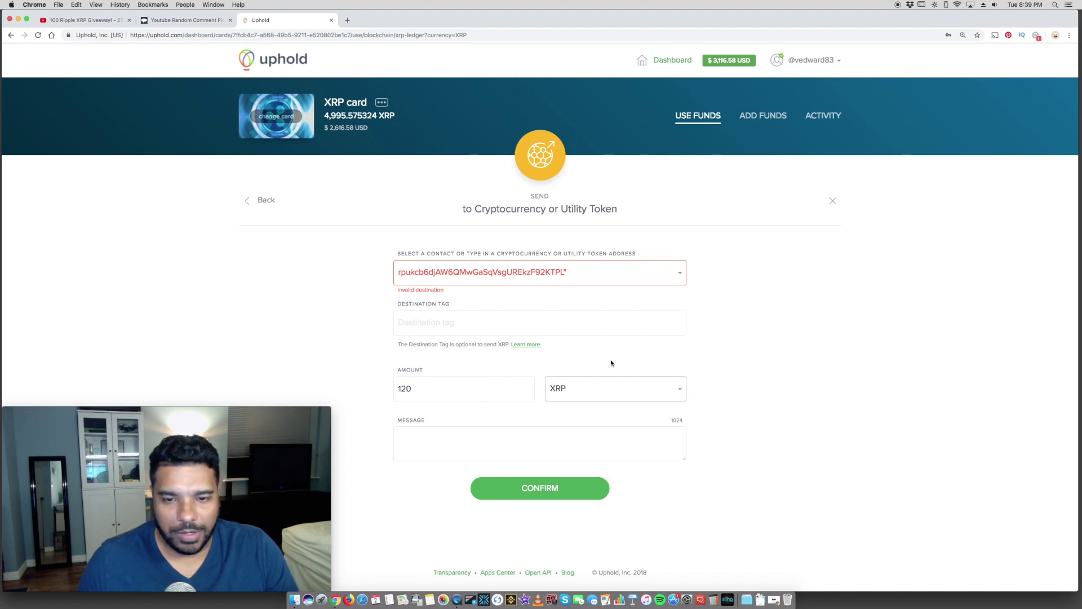
- Write the message 'Congrats - Thinking Crypto' for the winner
left_click(435, 445)
type("Con")
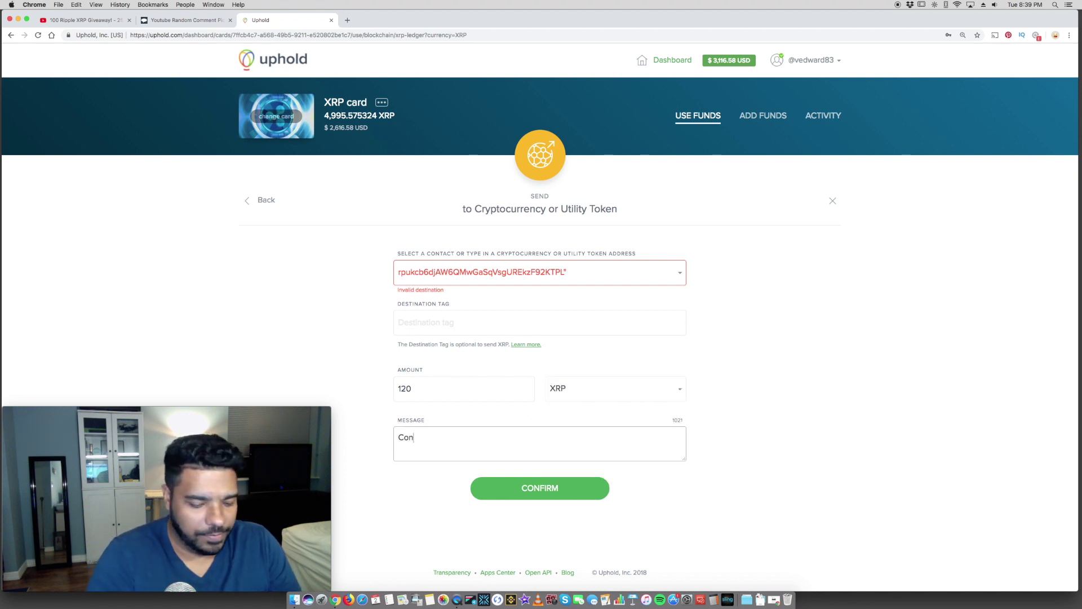
type("grats - Thiu")
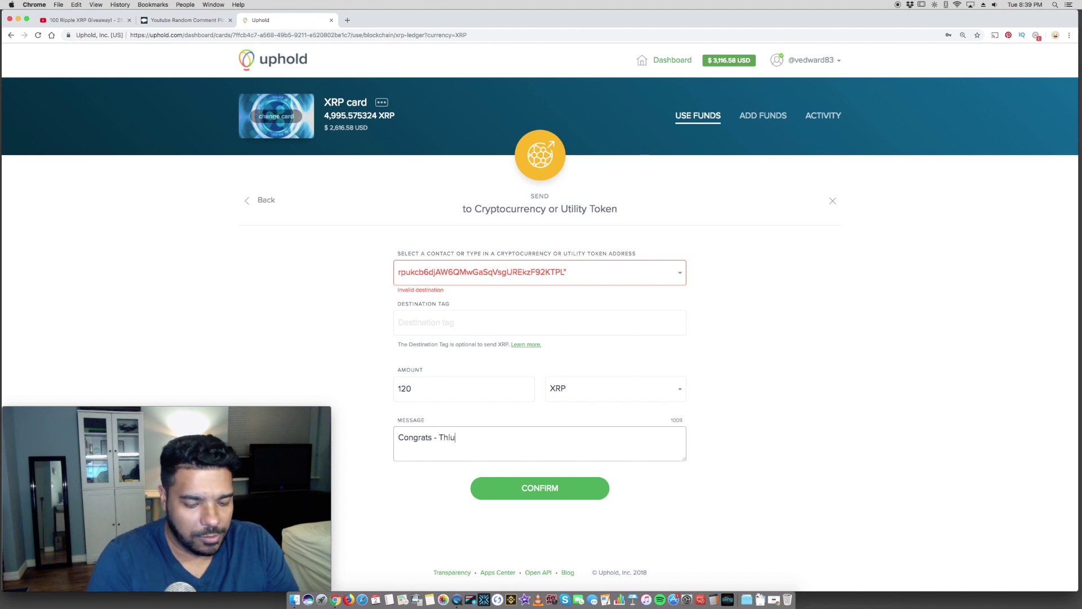
type("n")
type("king")
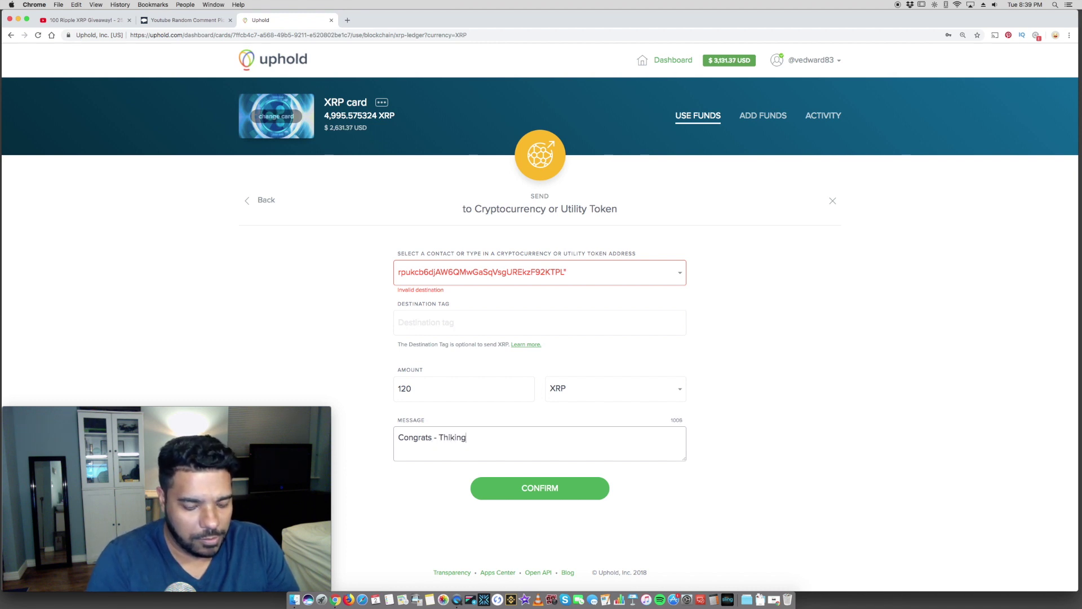
type("Crypto")
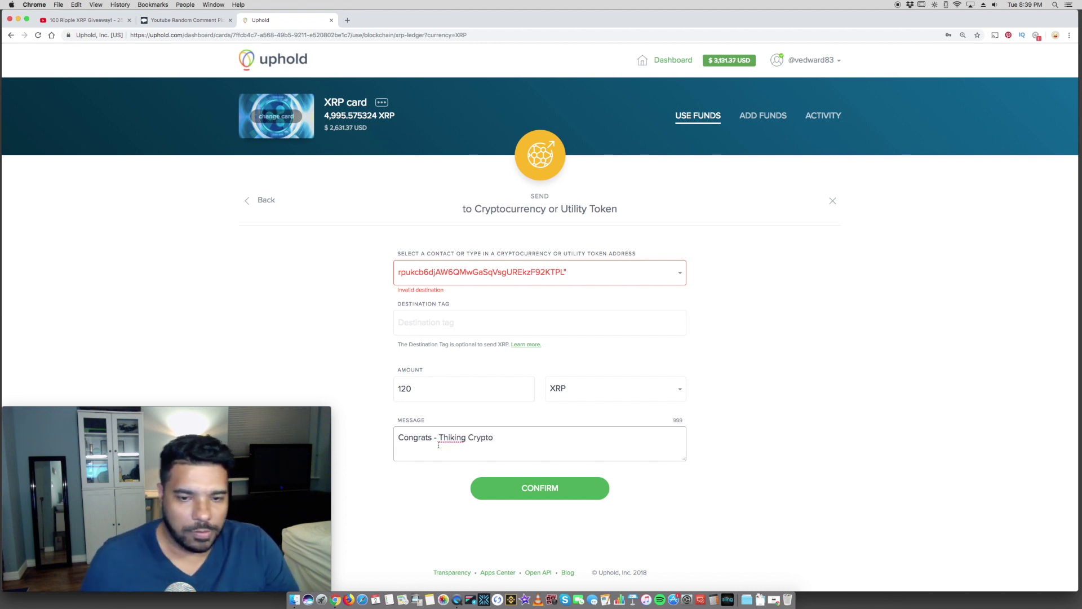
left_click(450, 437)
type("n")
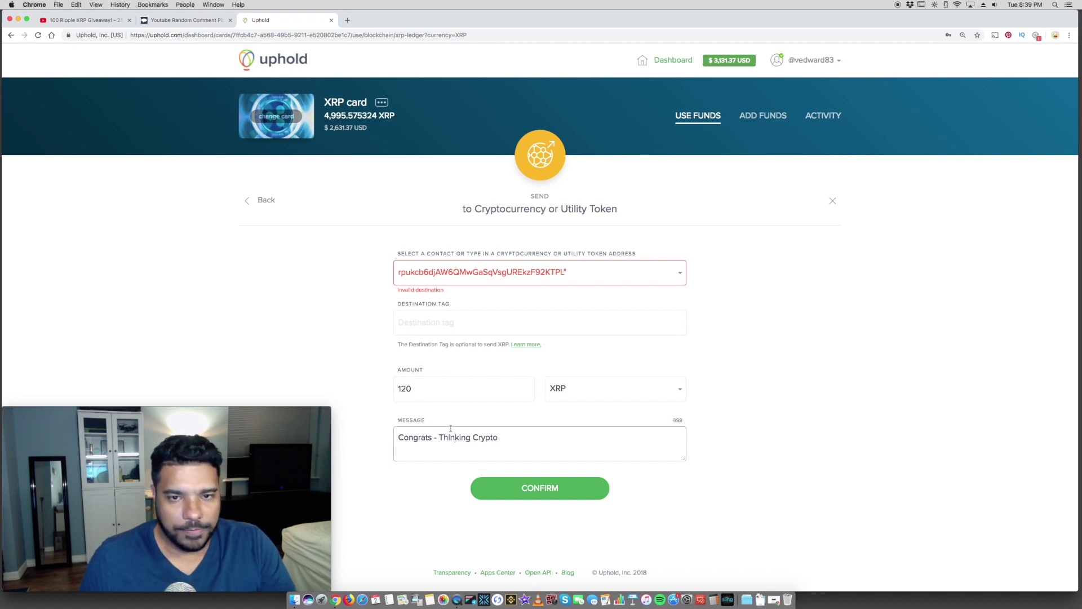
- Edit the recipient address and check whether Uphold validates it
left_click(486, 273)
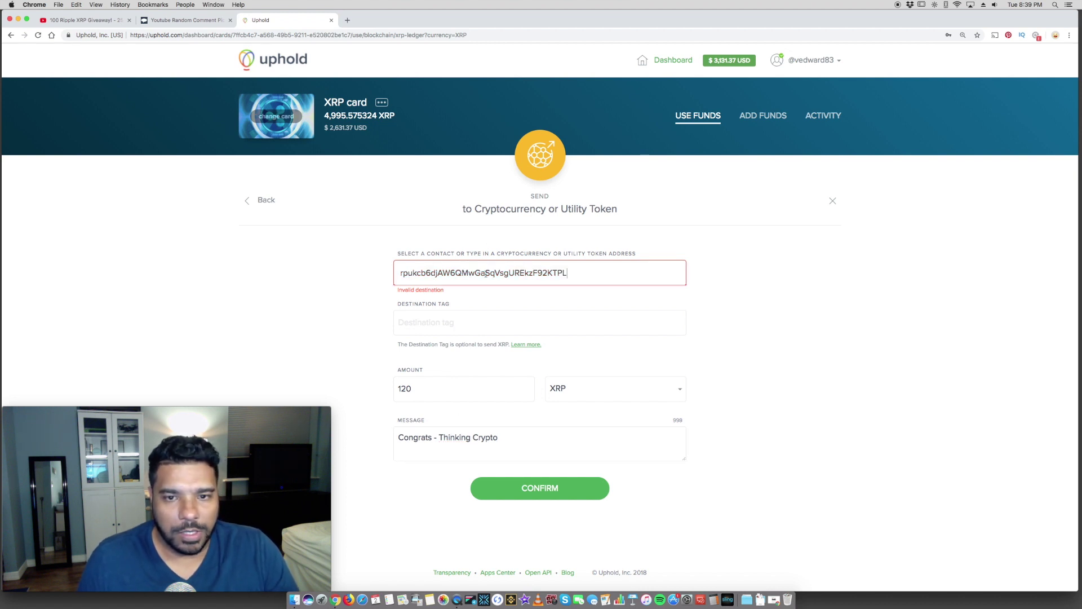
left_click(544, 323)
left_click(528, 277)
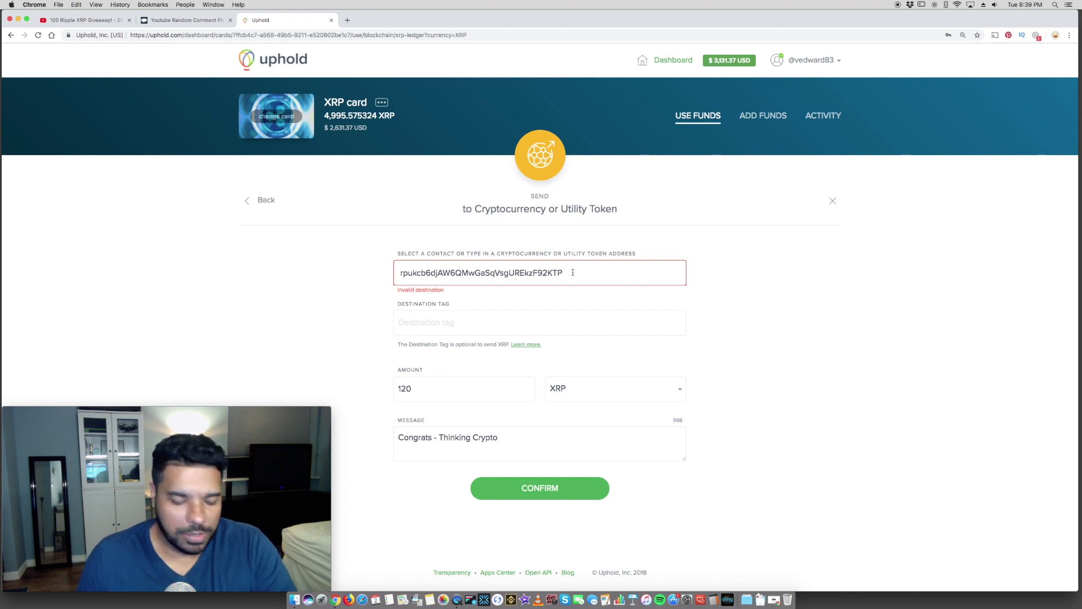
left_click(517, 310)
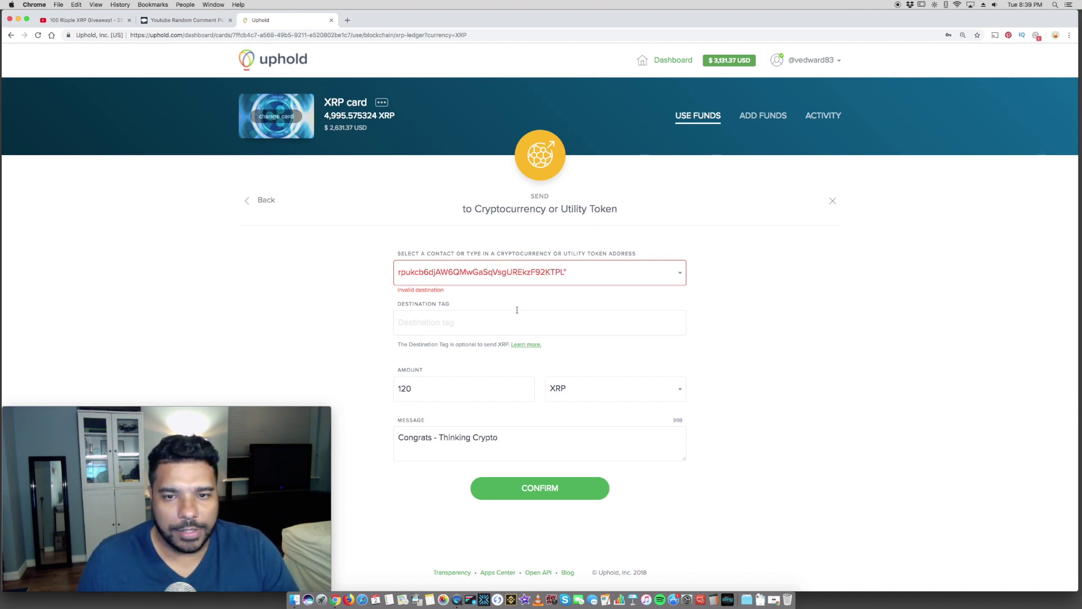
left_click(679, 274)
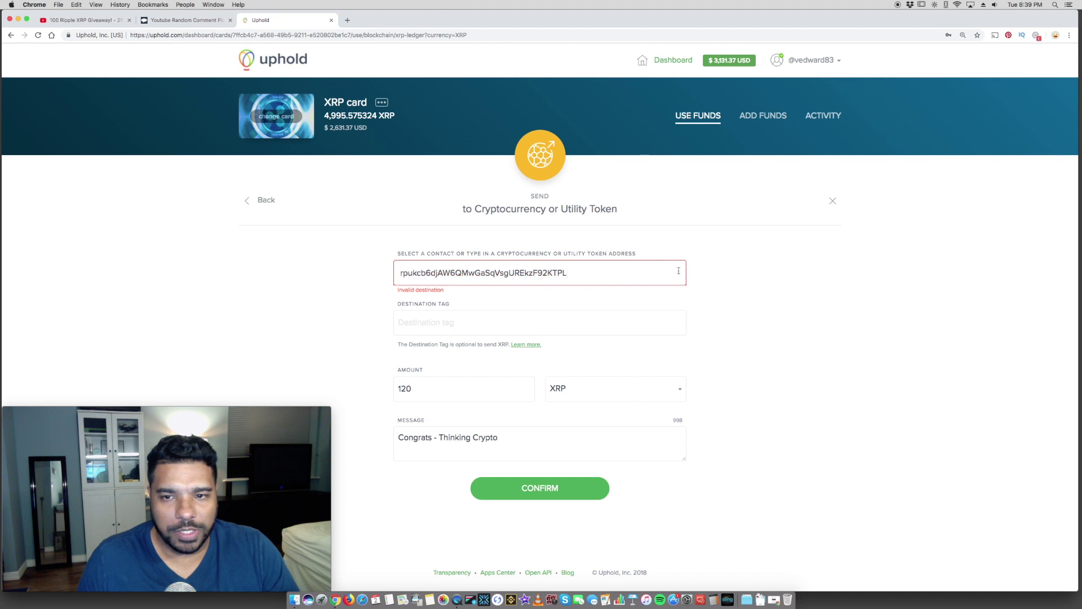
type("\"")
left_click(731, 282)
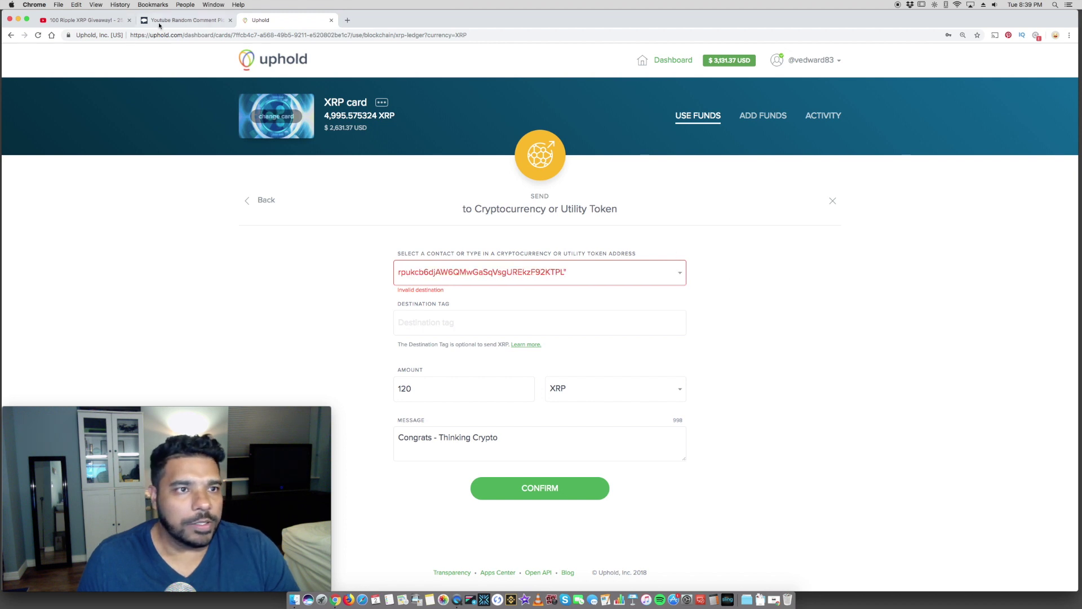
- Copy the winner's address again from the Comment Picker results
left_click(159, 23)
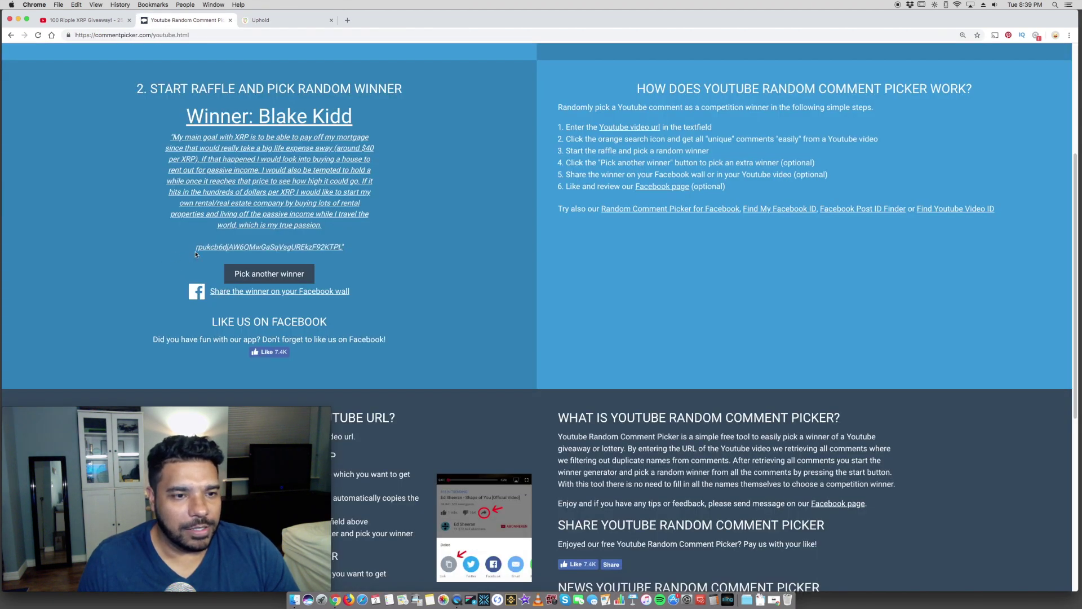
left_click_drag(196, 248, 342, 249)
key("super+c")
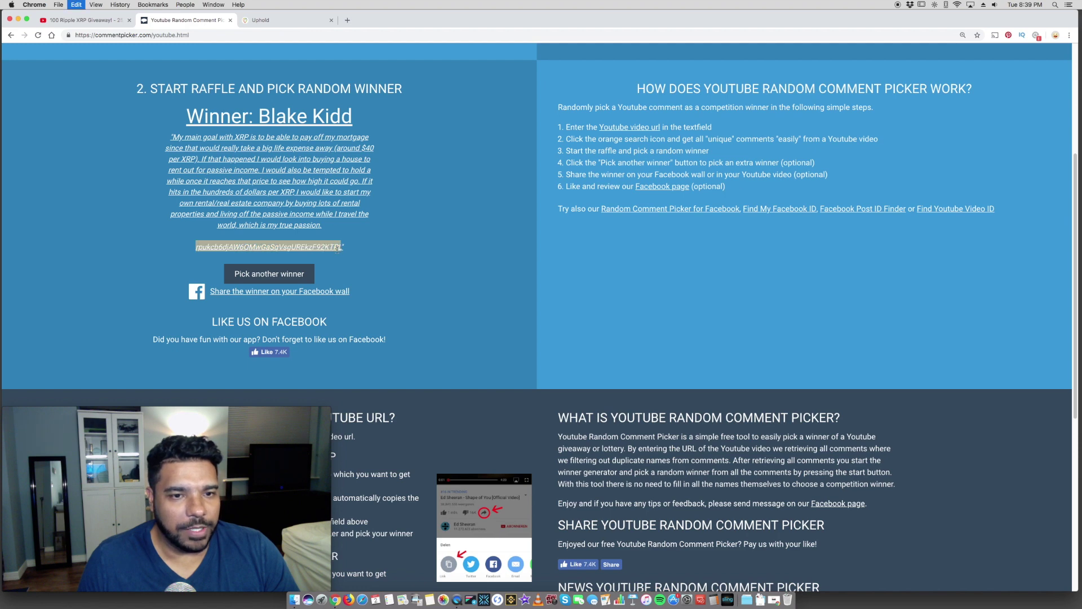
left_click(298, 20)
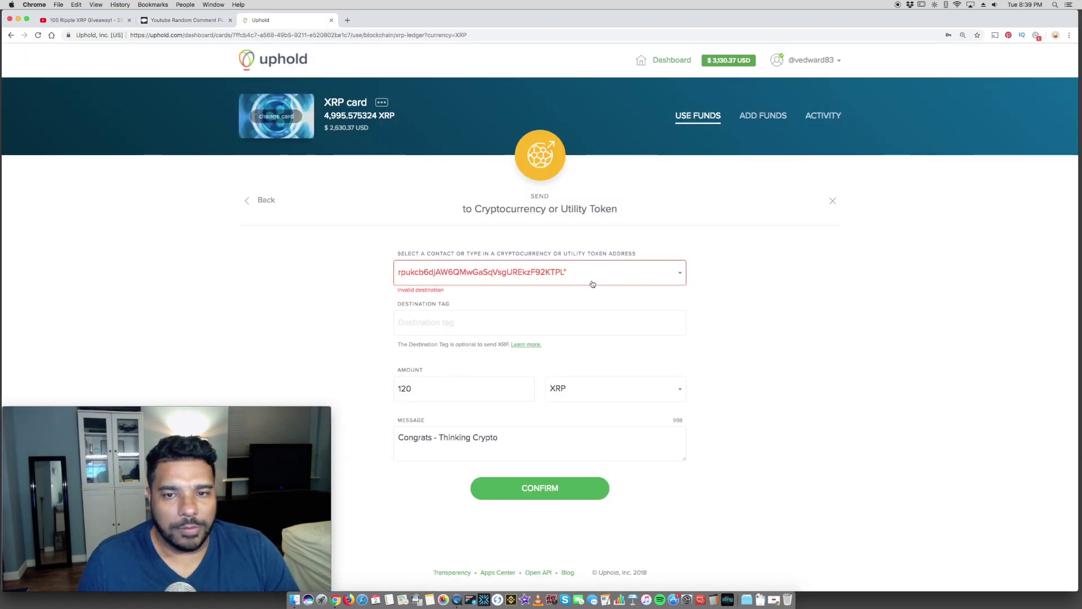
- Replace the recipient address with the freshly copied one and recheck validation
left_click_drag(581, 276, 342, 275)
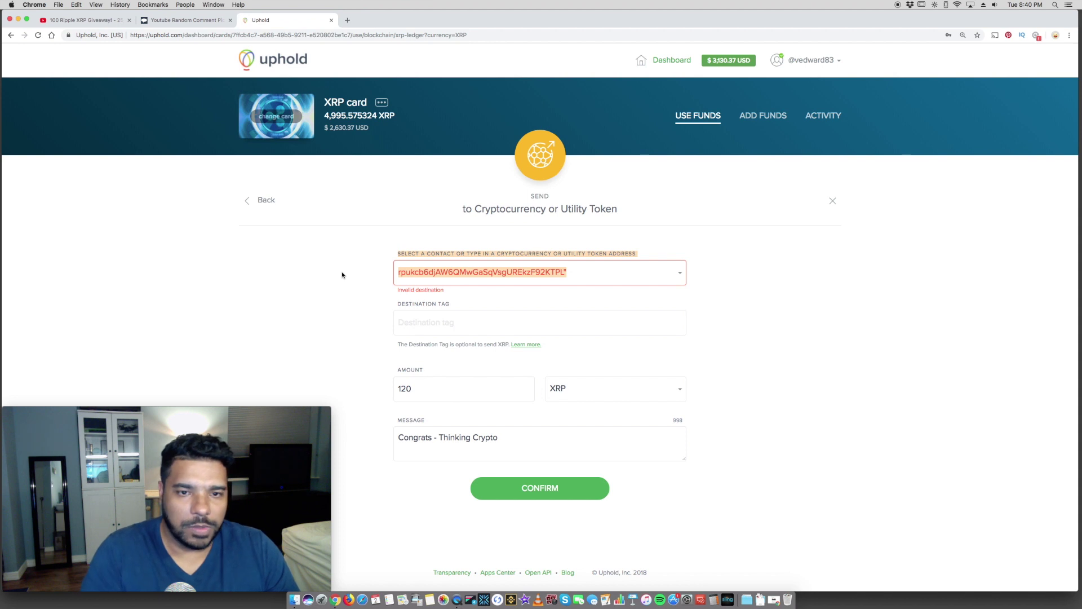
left_click(478, 273)
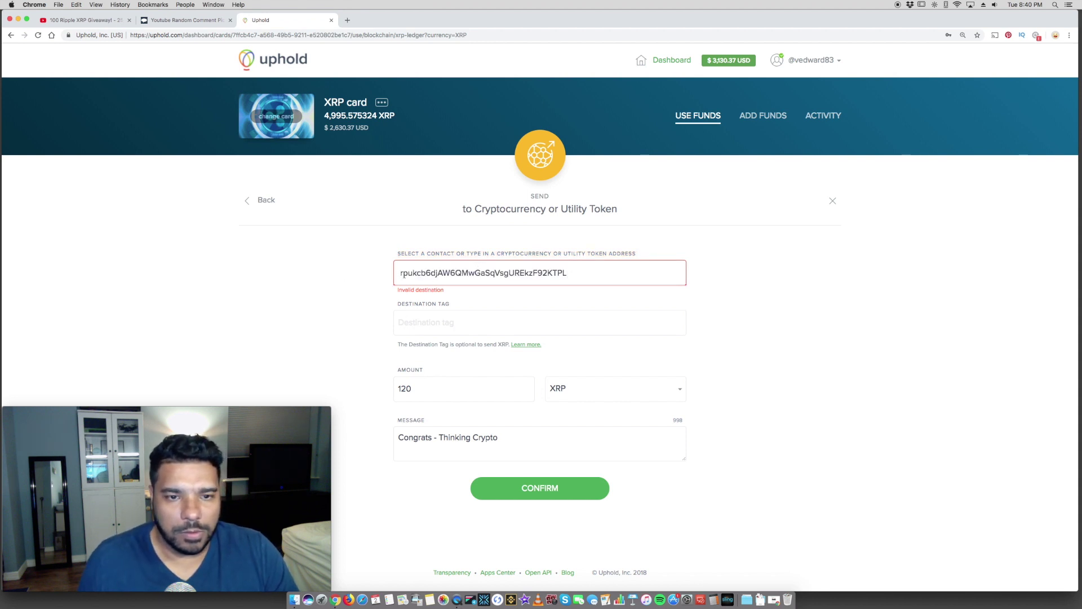
left_click_drag(400, 272, 630, 288)
key("BackSpace")
key("super+v")
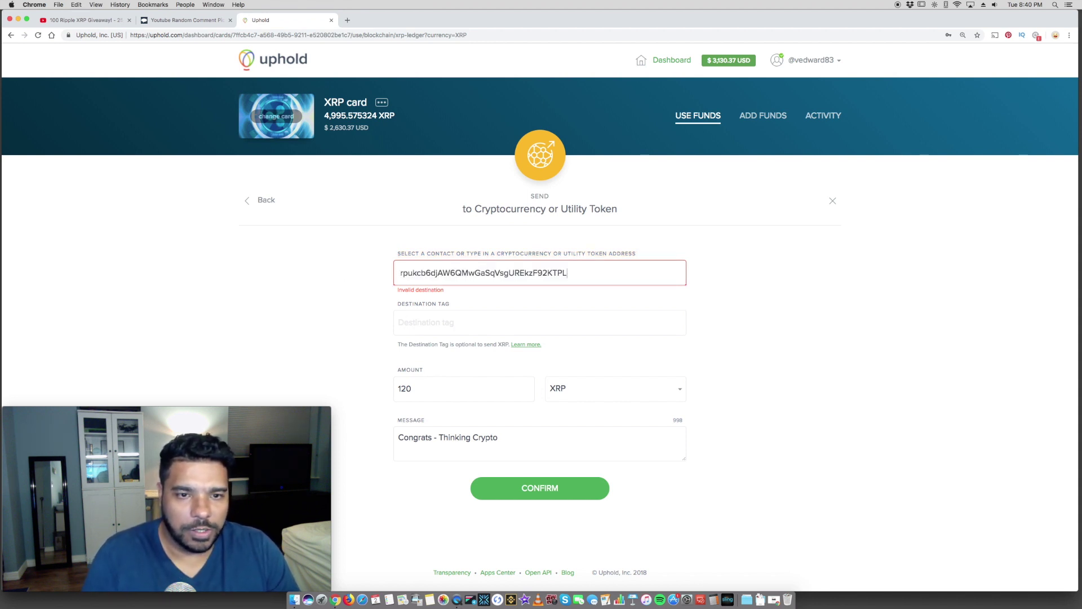
left_click(458, 323)
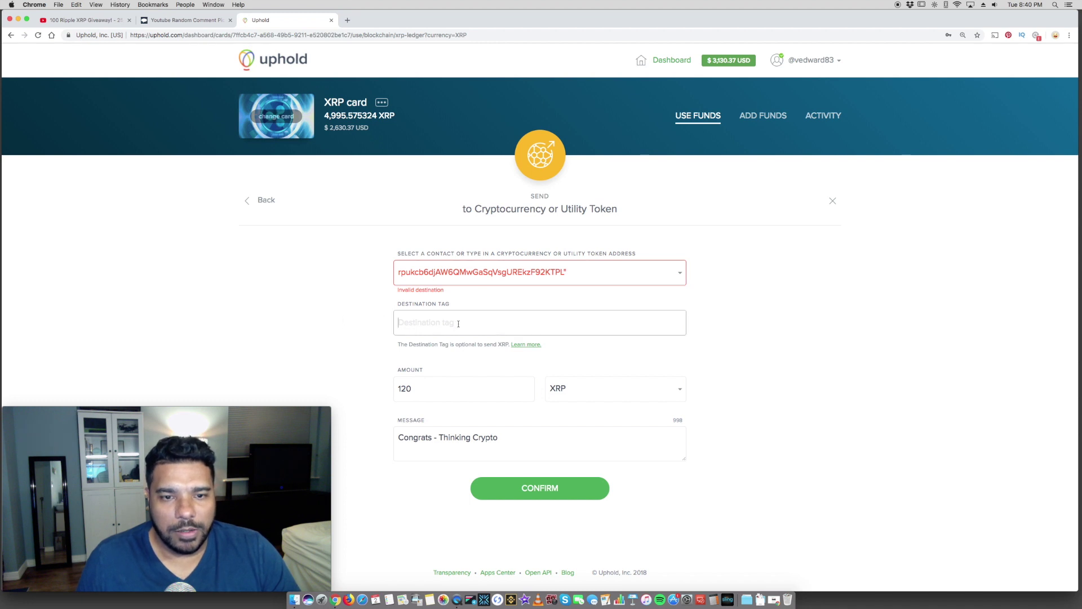
left_click(442, 275)
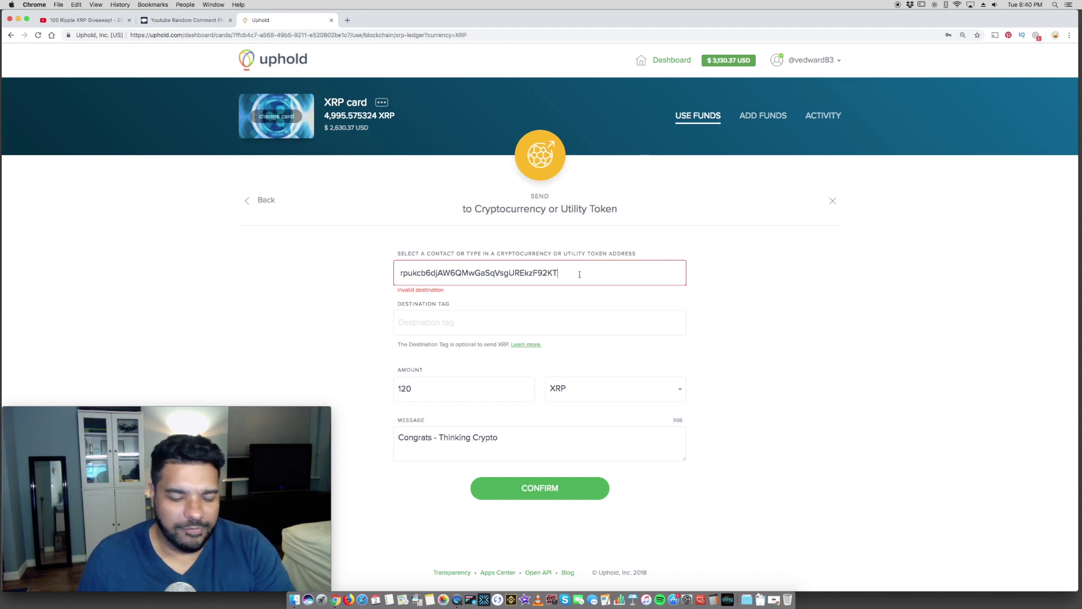
key("ctrl+shift+Tab")
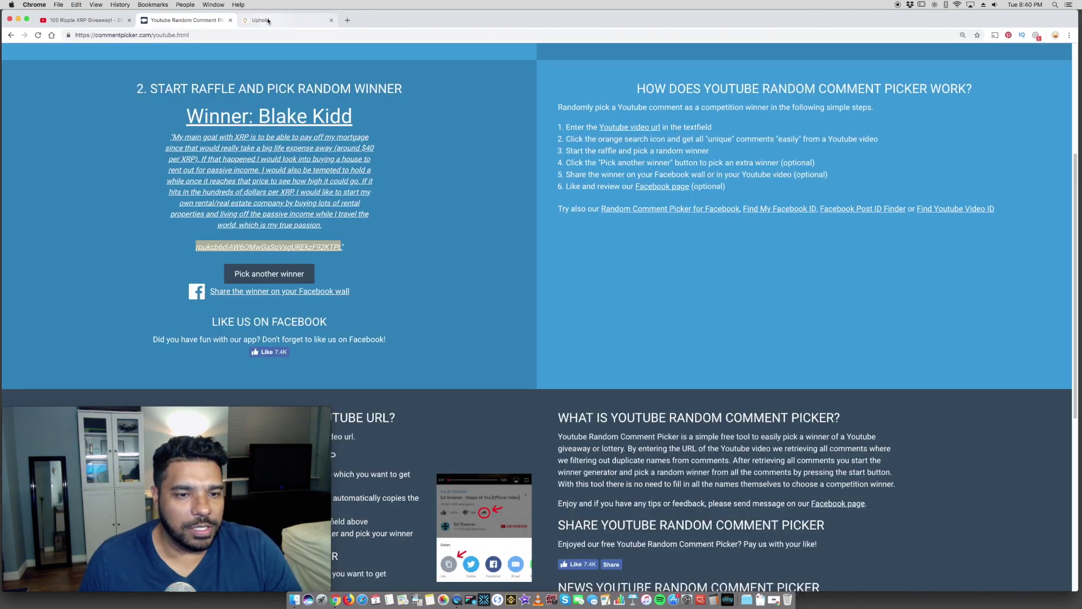
left_click(268, 21)
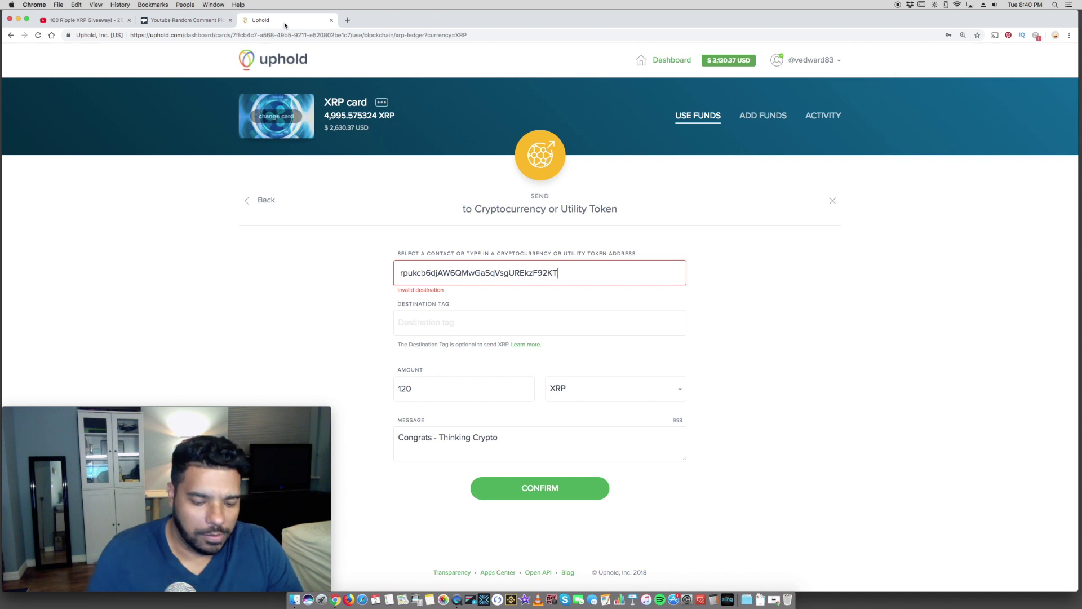
left_click(451, 327)
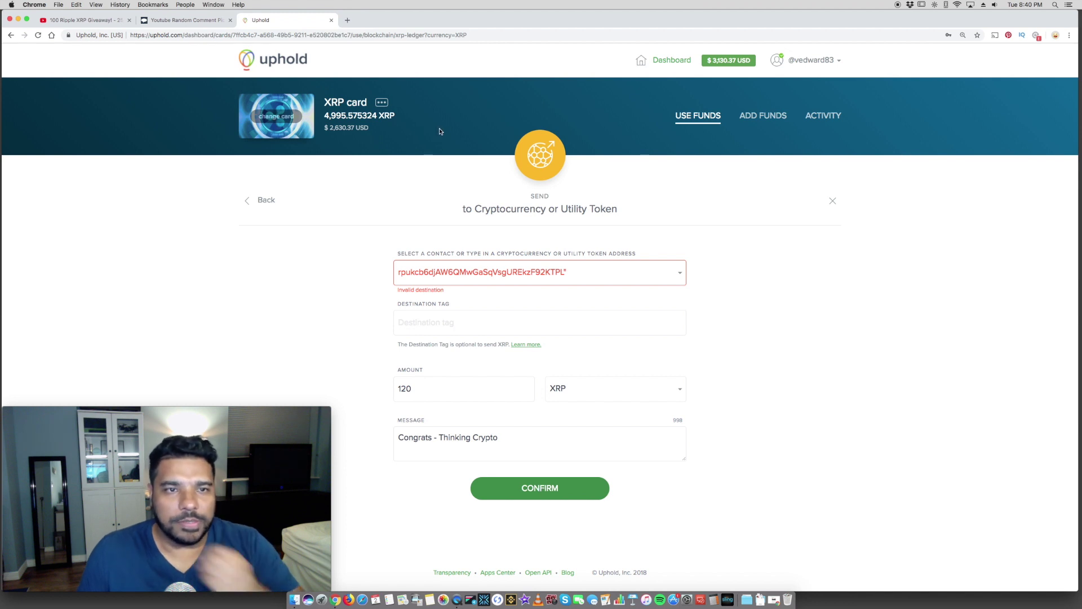
- Set up a send from the XRP card to a cryptocurrency address in XRP
left_click(280, 109)
left_click(372, 278)
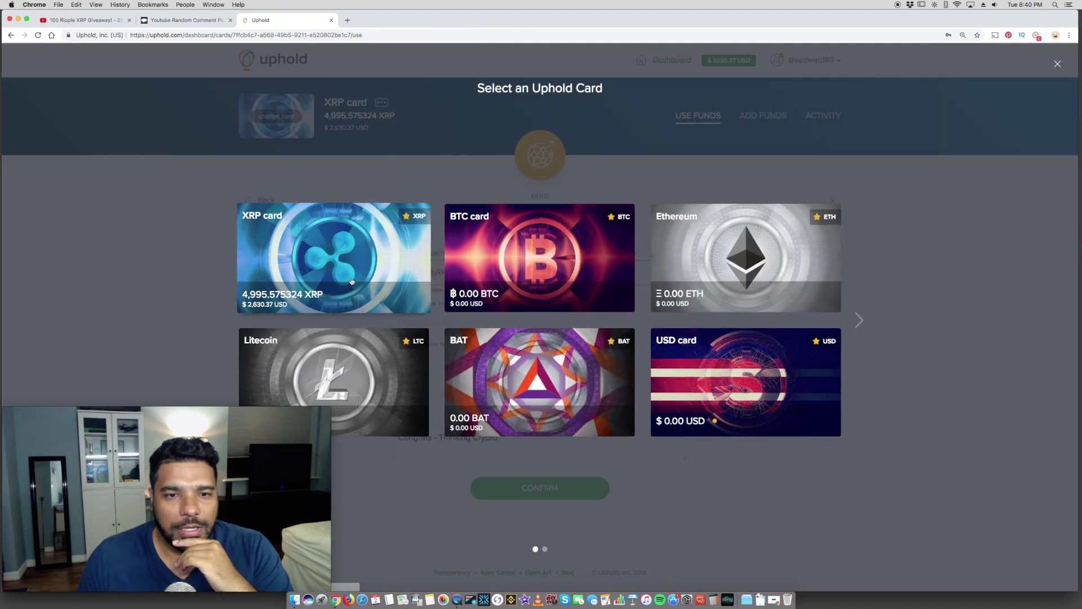
left_click(742, 239)
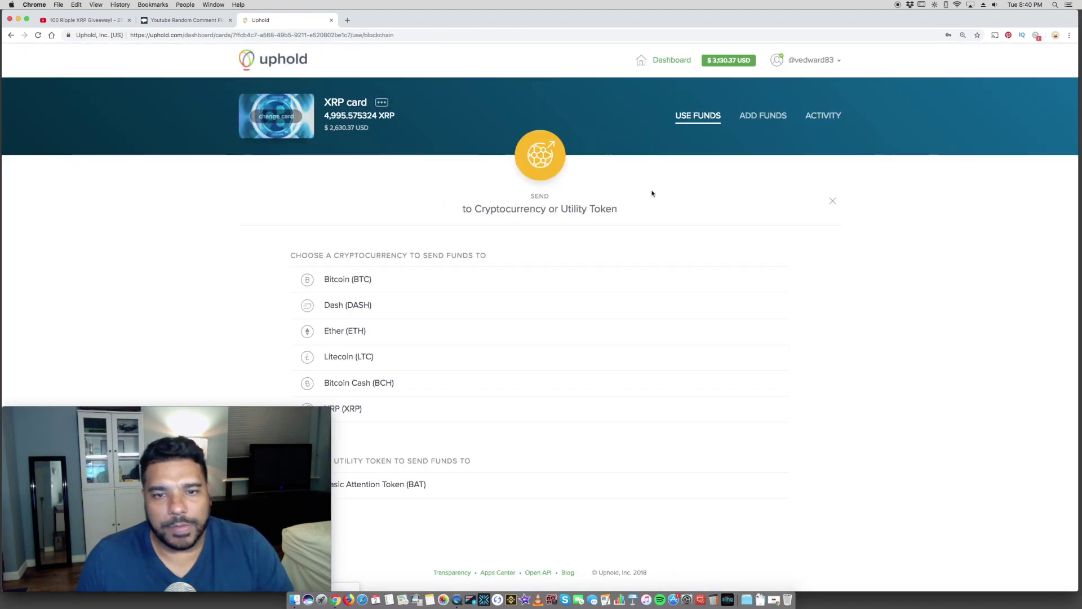
left_click(361, 408)
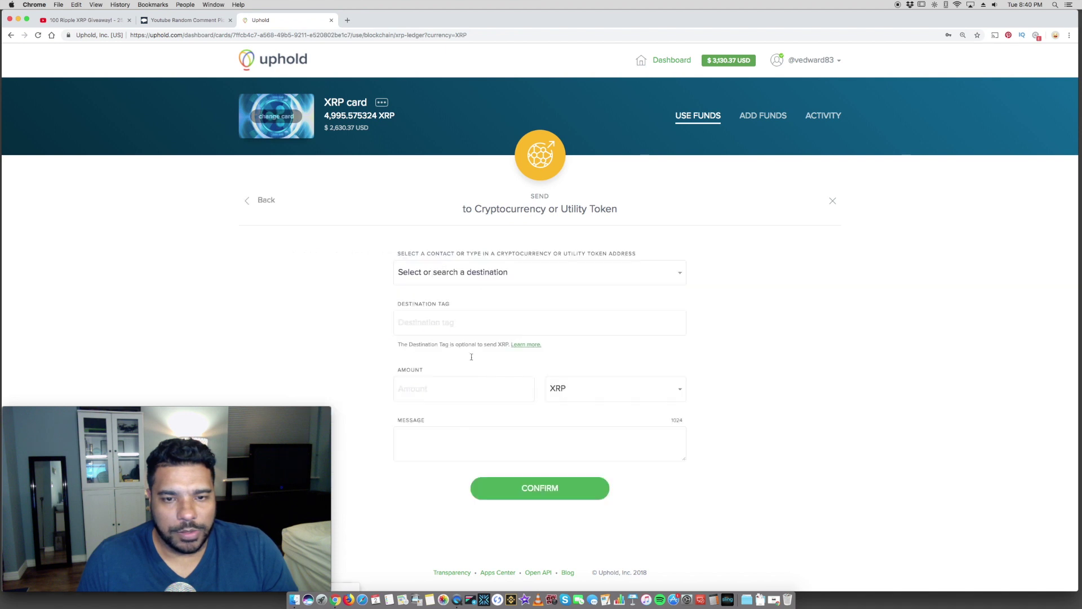
left_click(467, 277)
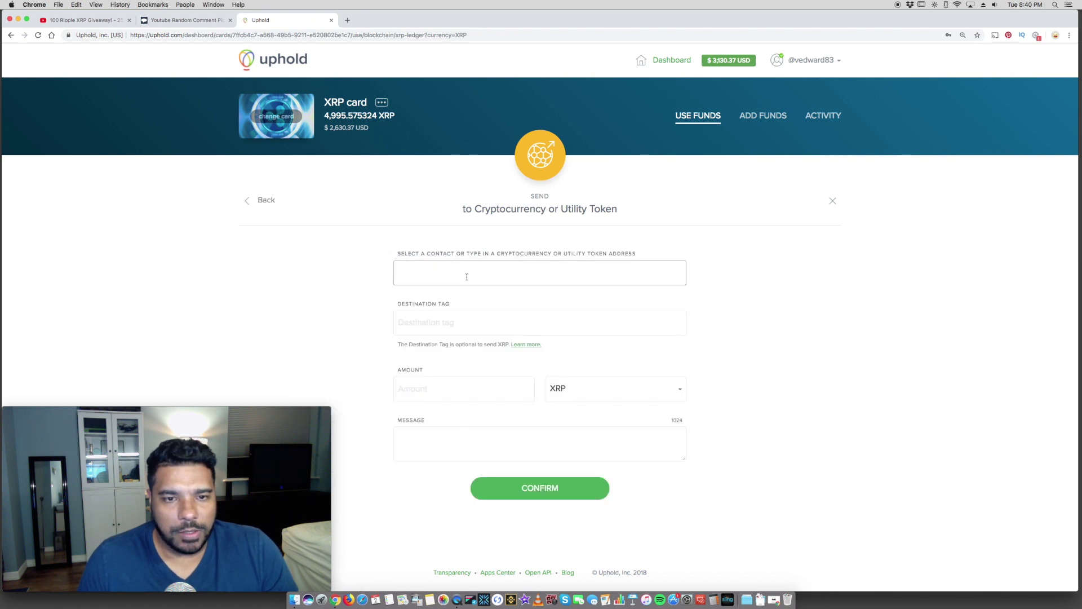
left_click(466, 274)
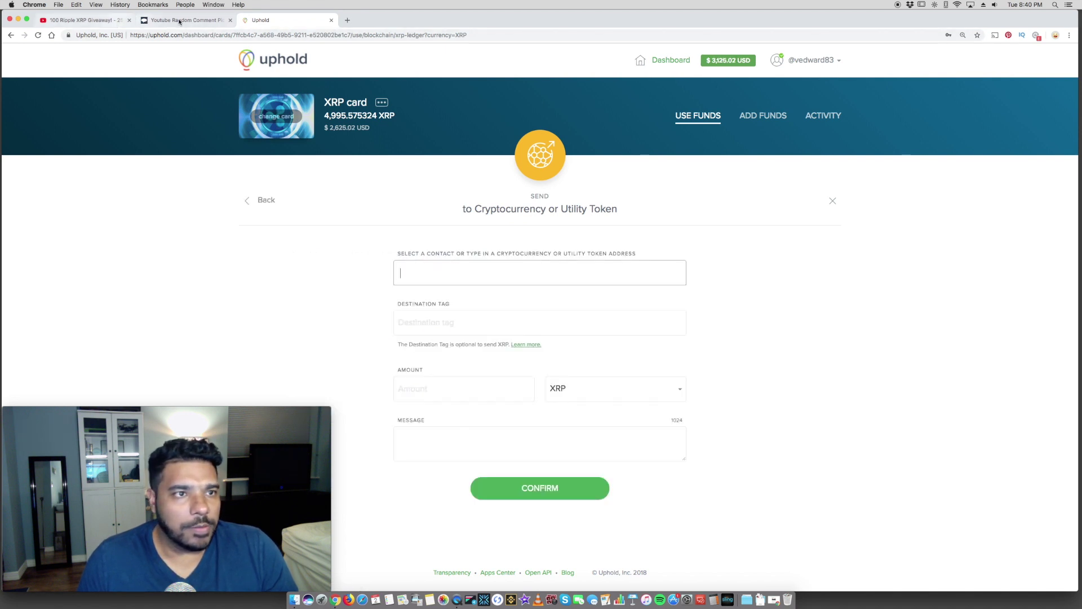
- Copy the winner's XRP address from Comment Picker and paste it as destination
key("ctrl+shift+Tab")
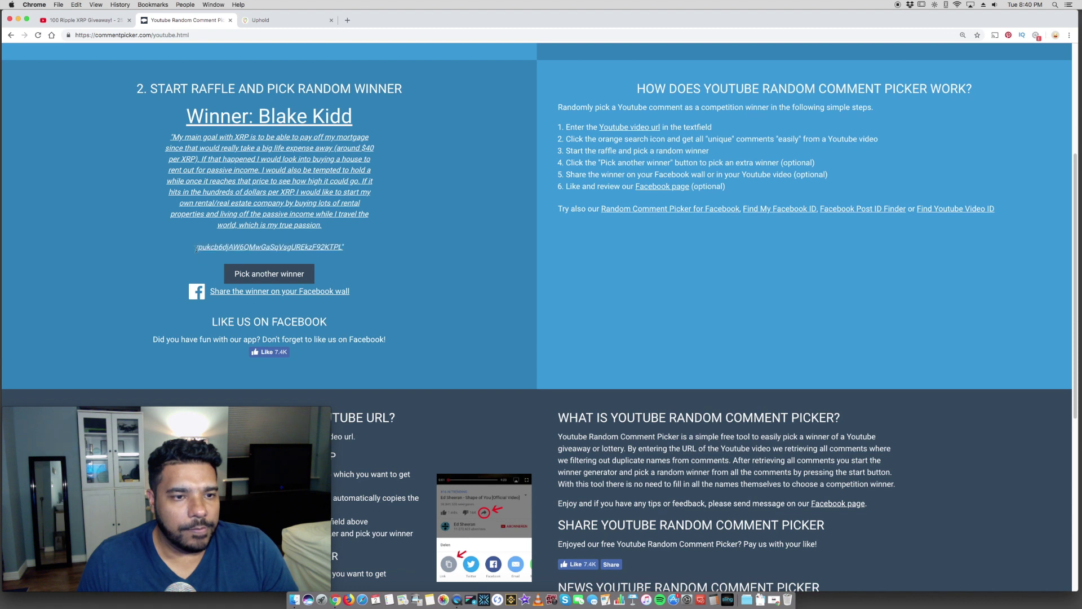
left_click_drag(196, 249, 342, 252)
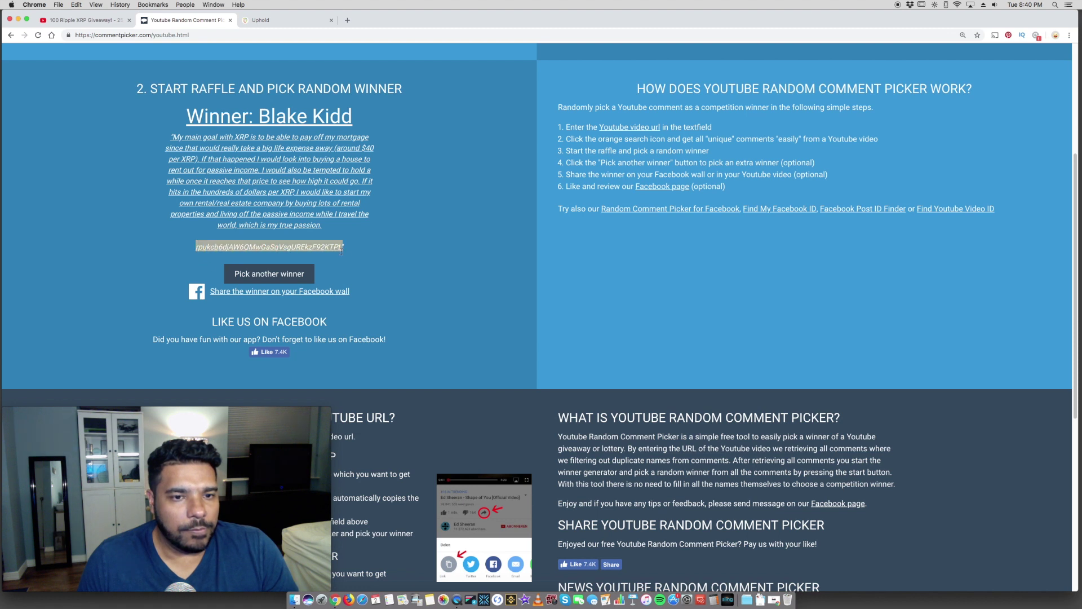
key("super+c")
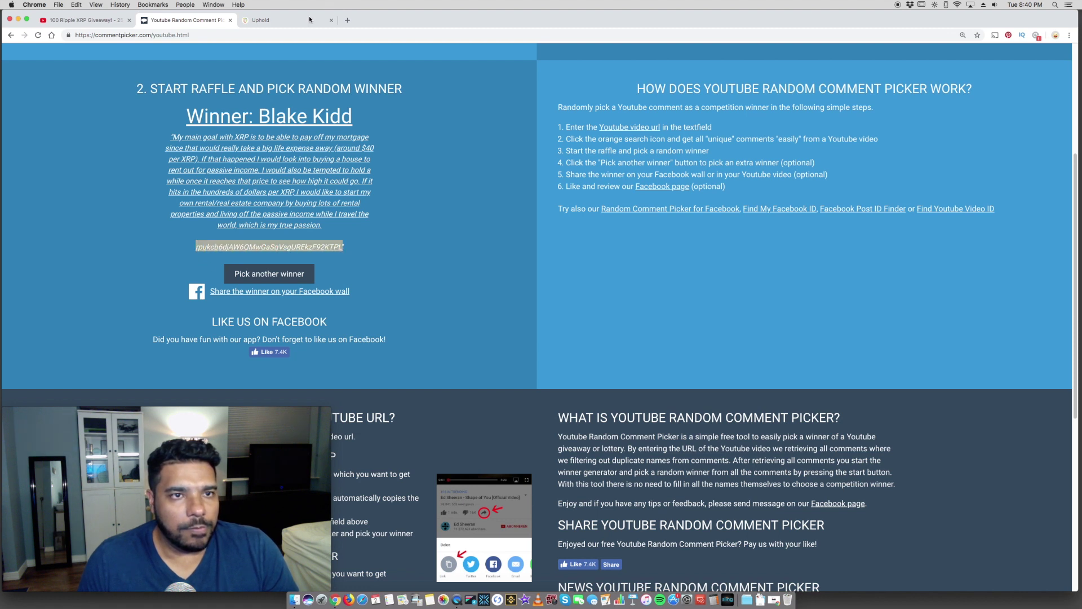
left_click(310, 20)
key("super+v")
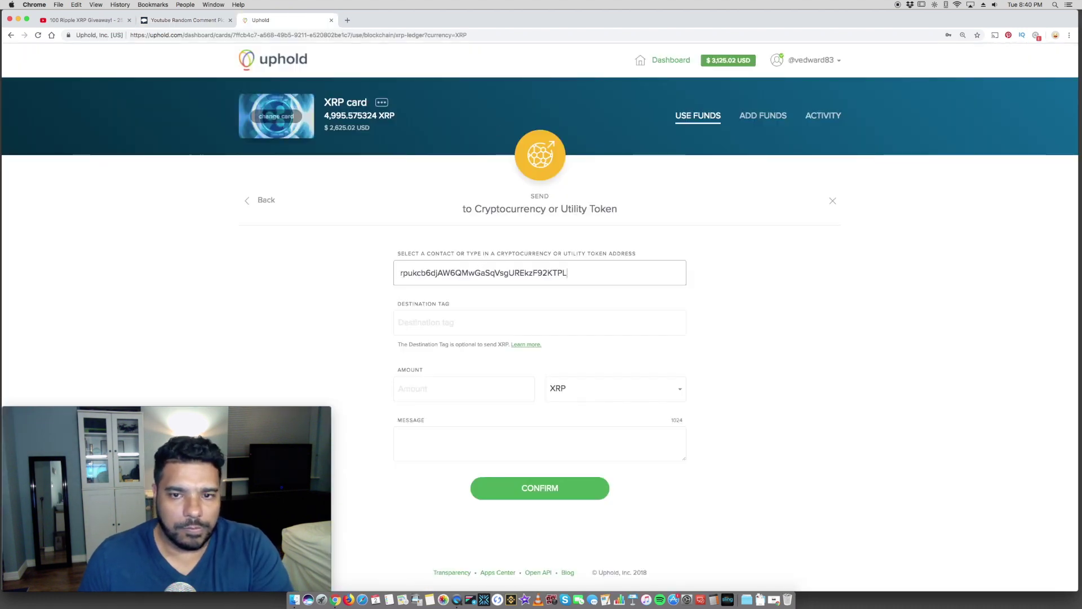
key("Tab")
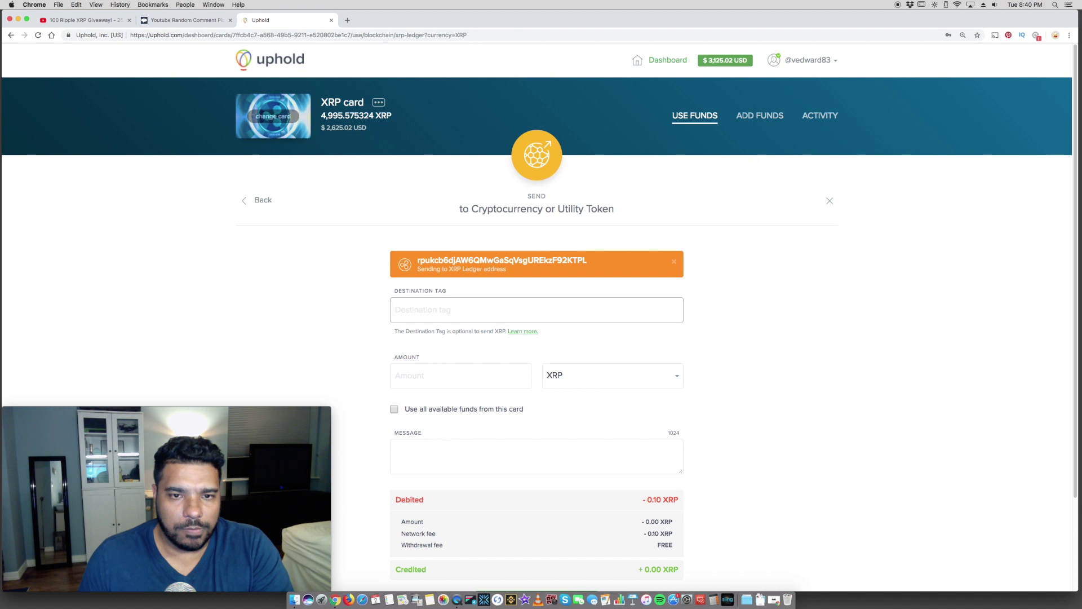
- Enter an amount of 120 XRP and the message 'Congrats! - Thinking Crypto'
left_click(448, 382)
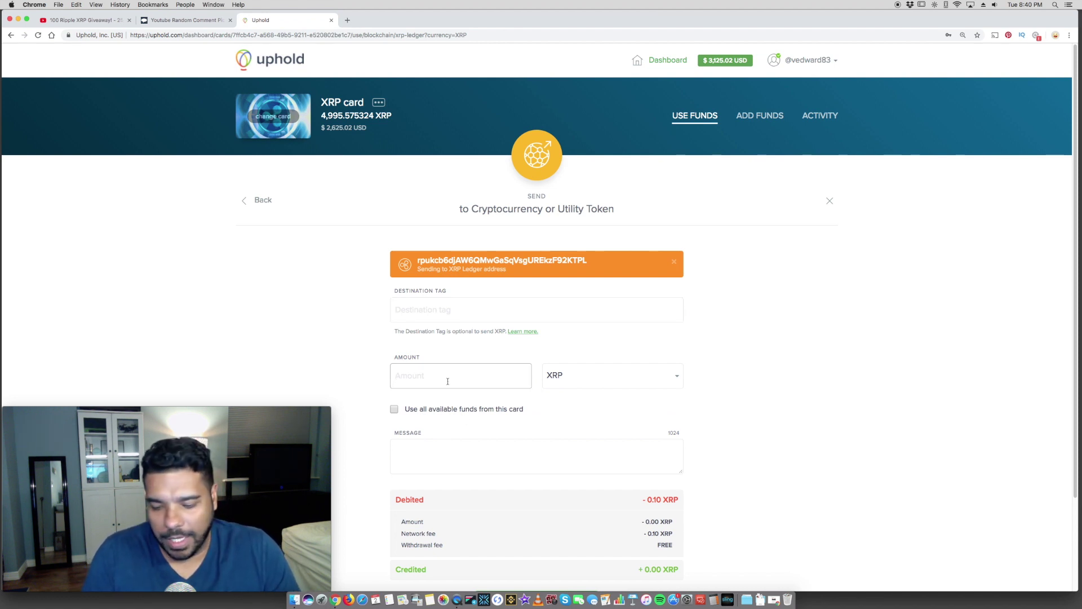
type("120")
left_click(374, 385)
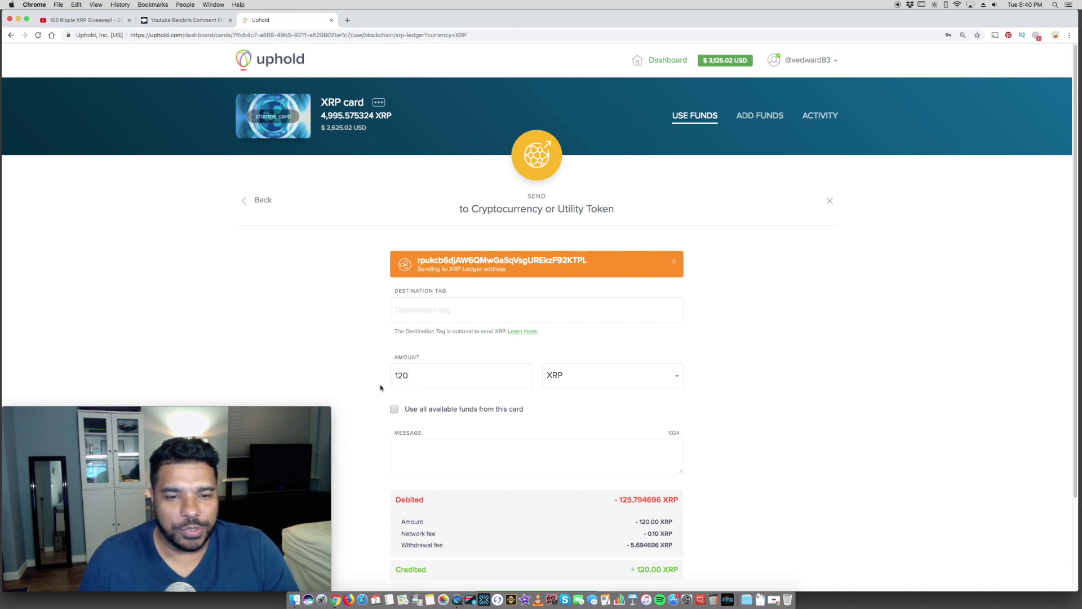
left_click(406, 453)
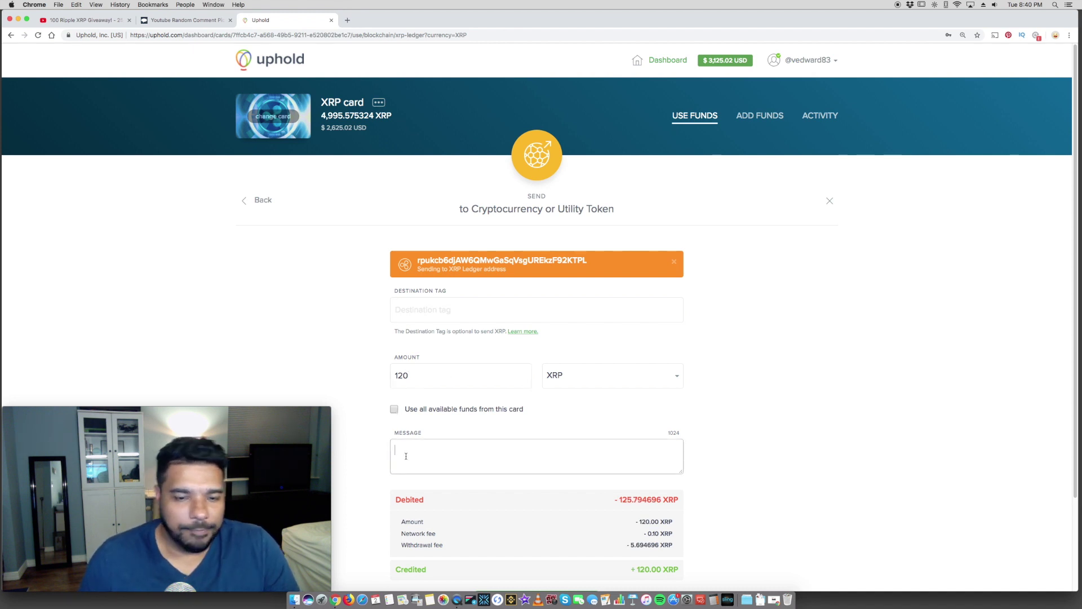
type("Congrats!")
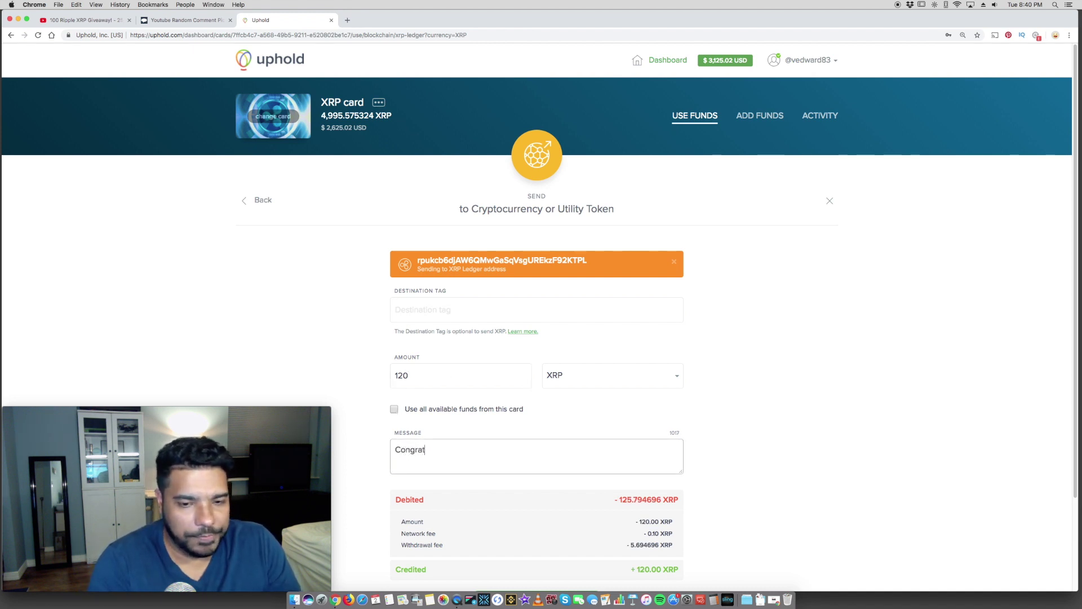
type(" - Thin")
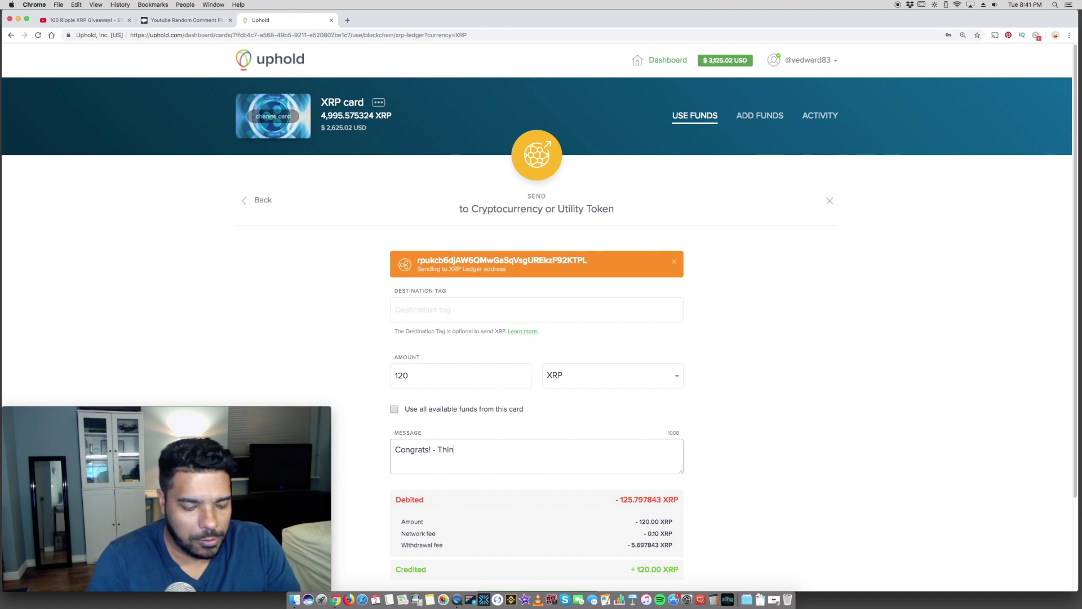
type("king Crypto")
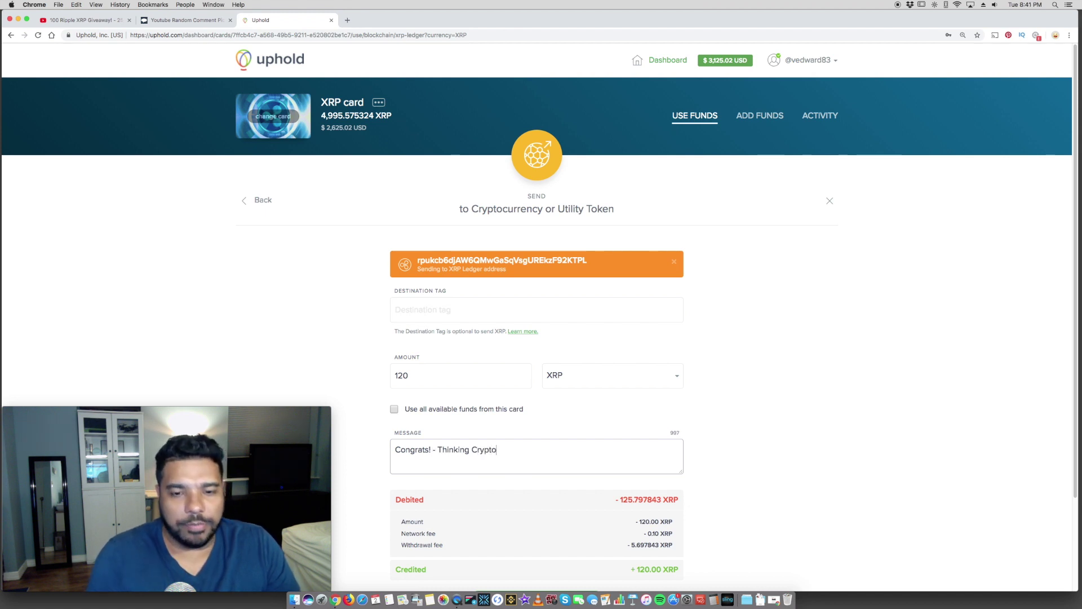
scroll(717, 244, "down", 2)
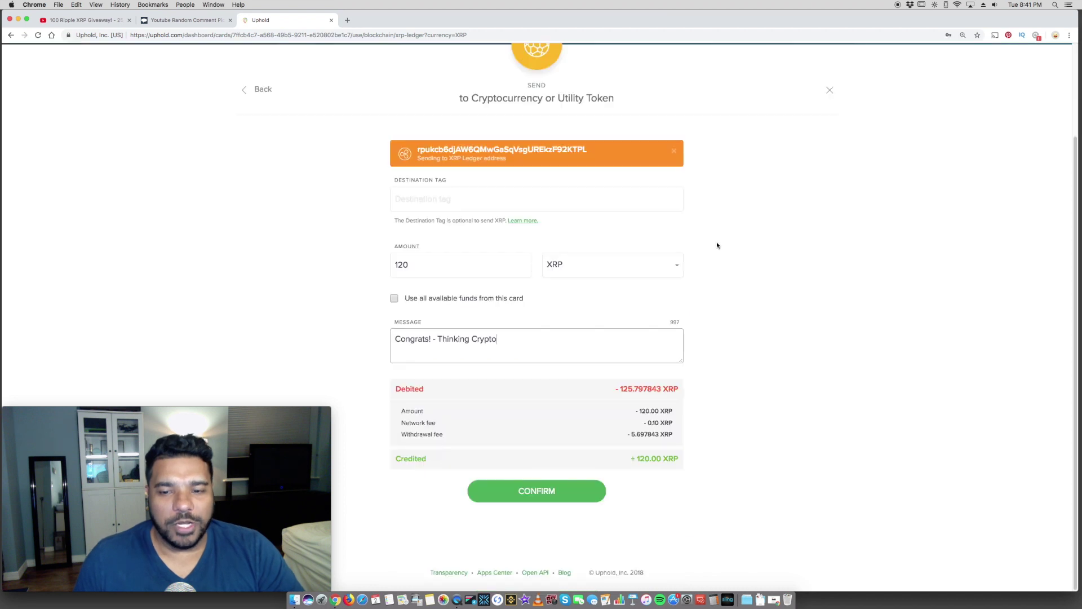
left_click(538, 501)
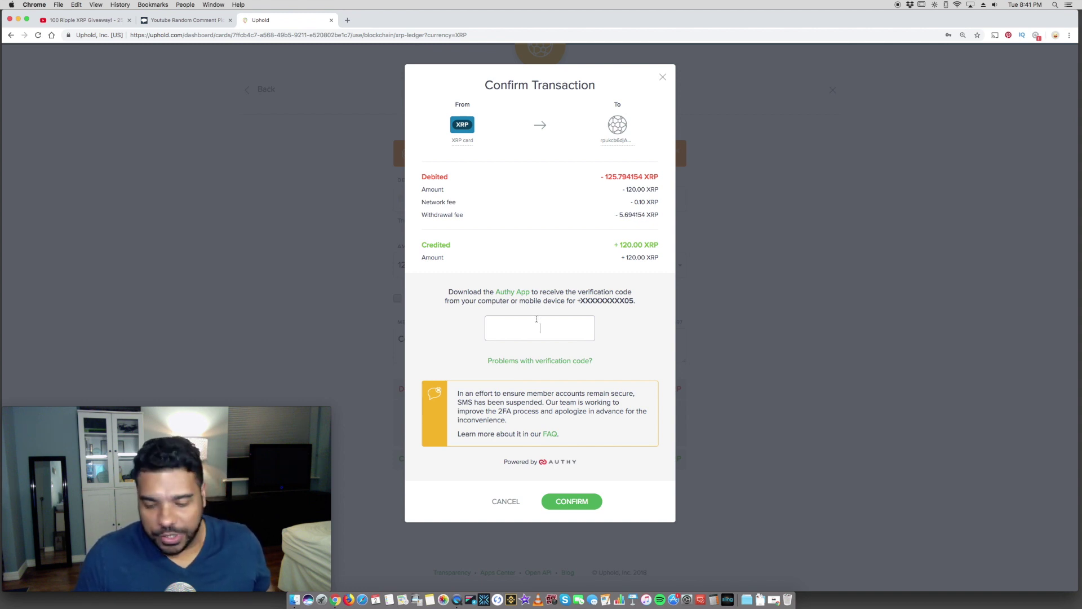
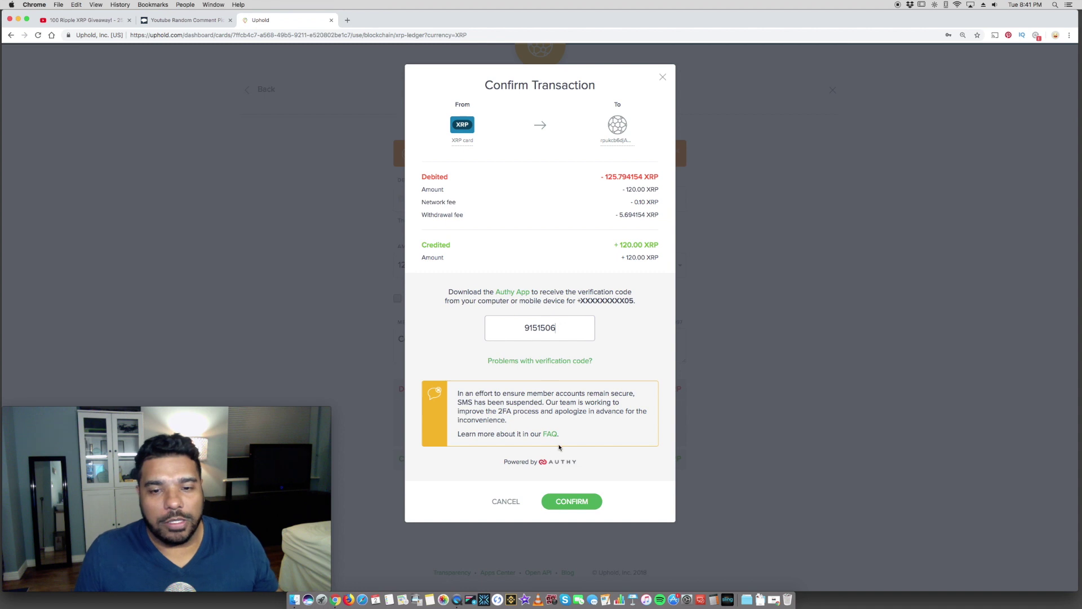
left_click(571, 501)
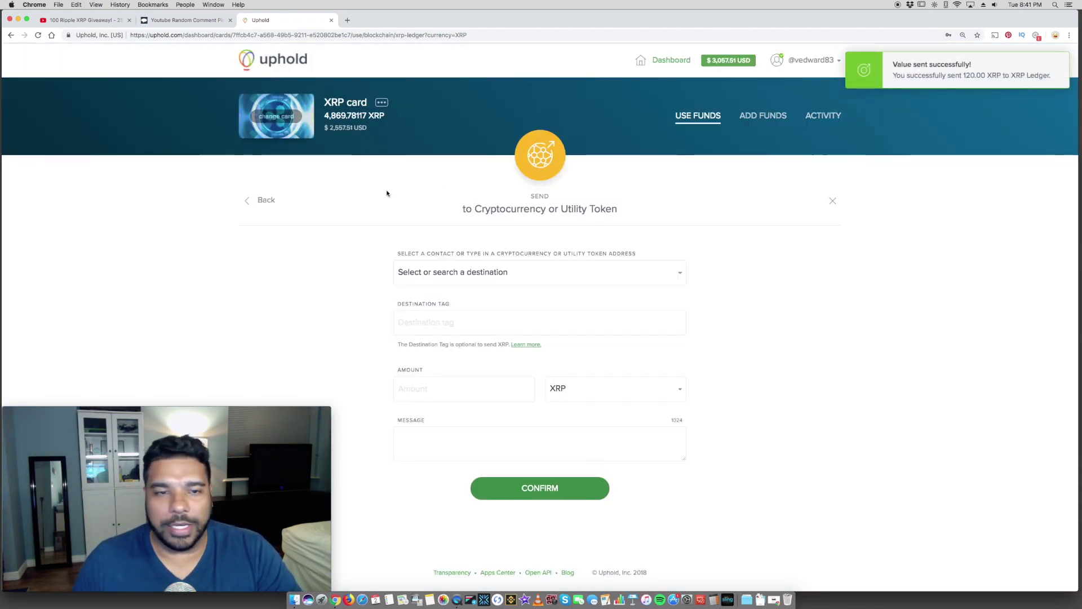
- Return to Comment Picker, deselect the address, and scroll up to the winner section
left_click(197, 21)
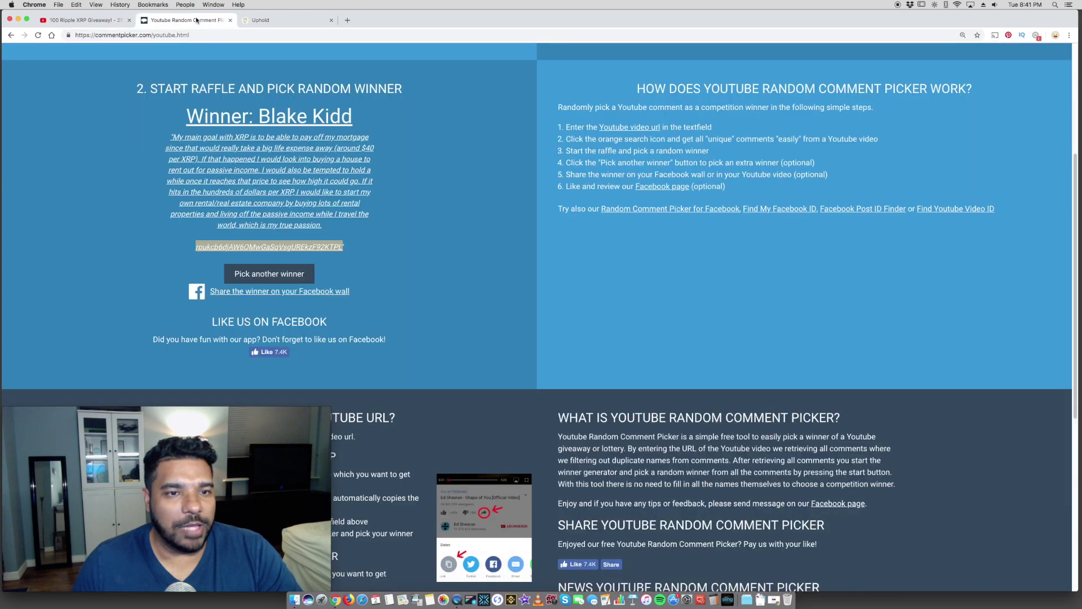
scroll(460, 229, "up", 5)
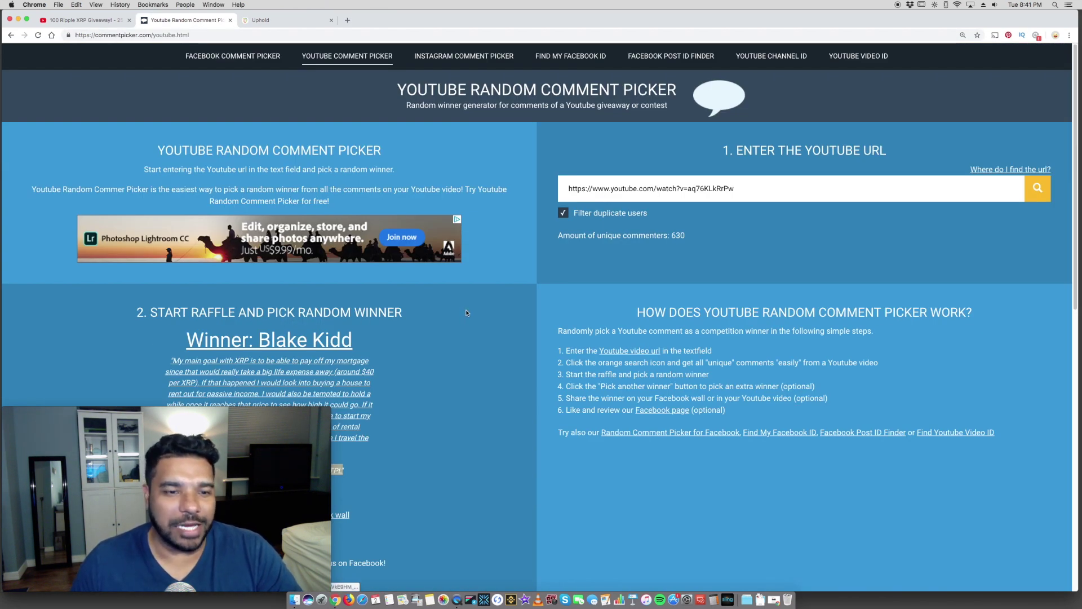
scroll(467, 312, "down", 1)
scroll(466, 312, "down", 4)
scroll(465, 255, "up", 2)
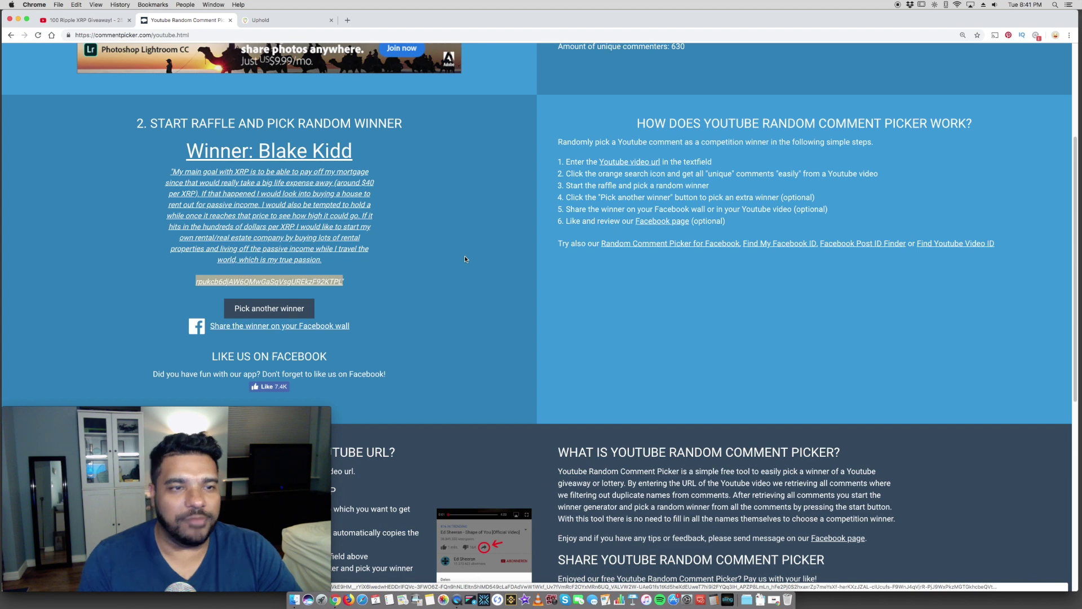
left_click(464, 259)
scroll(451, 255, "up", 3)
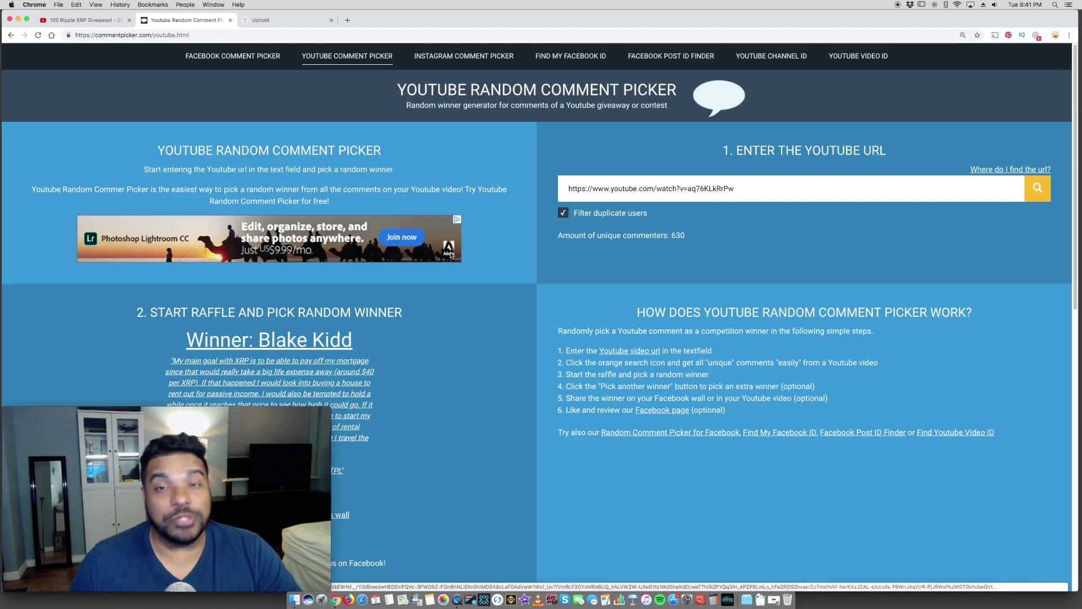